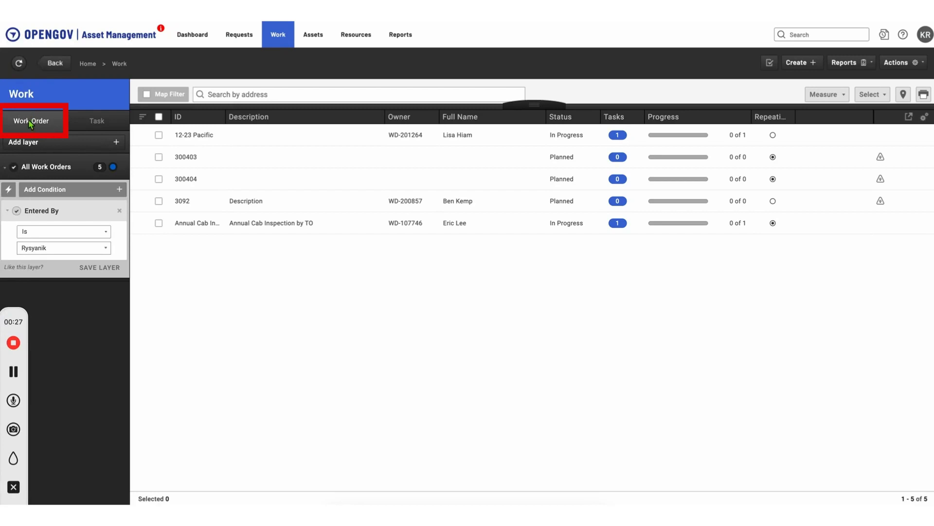
Step: Start a new work order from the Work page's Work Order list
{"action": "left_click", "coordinate": [816, 71]}
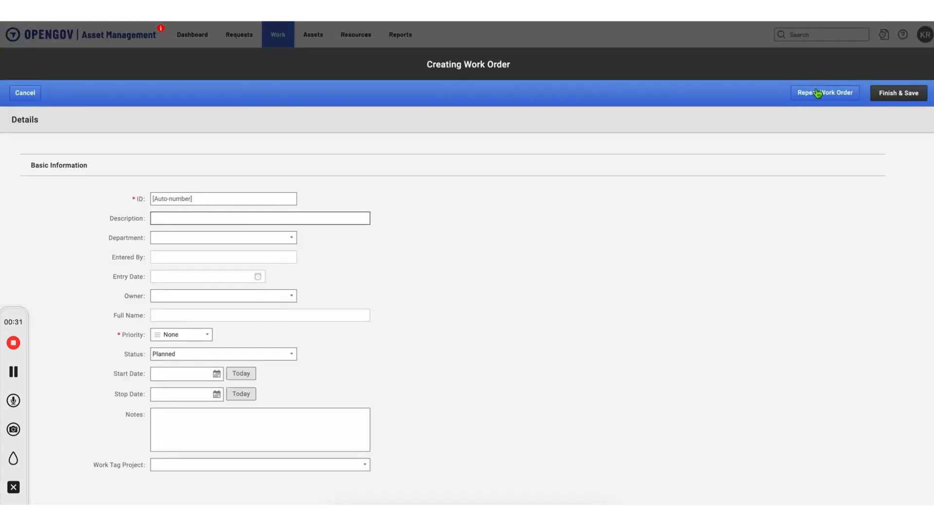
Step: Set the work order's repeat schedule to begin 9/1/2023 and recur every 1 year
{"action": "left_click", "coordinate": [818, 93]}
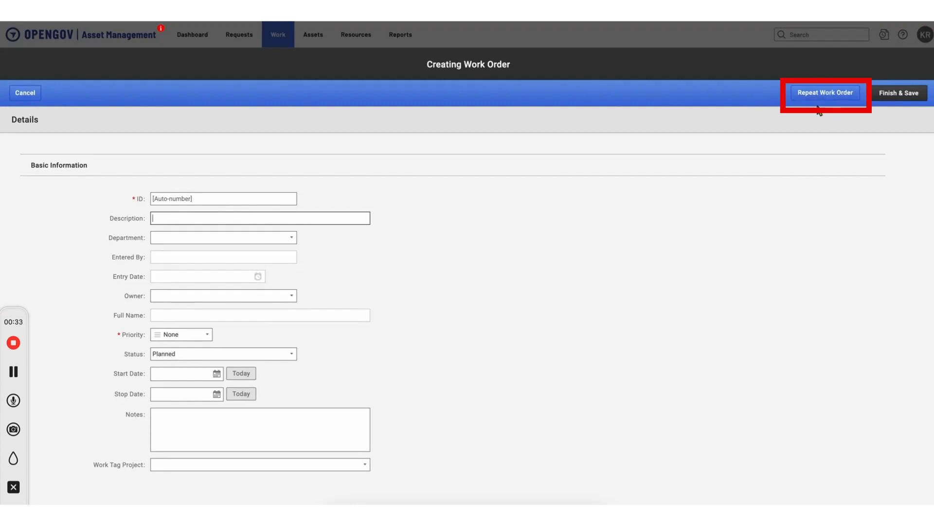
{"action": "left_click", "coordinate": [825, 95]}
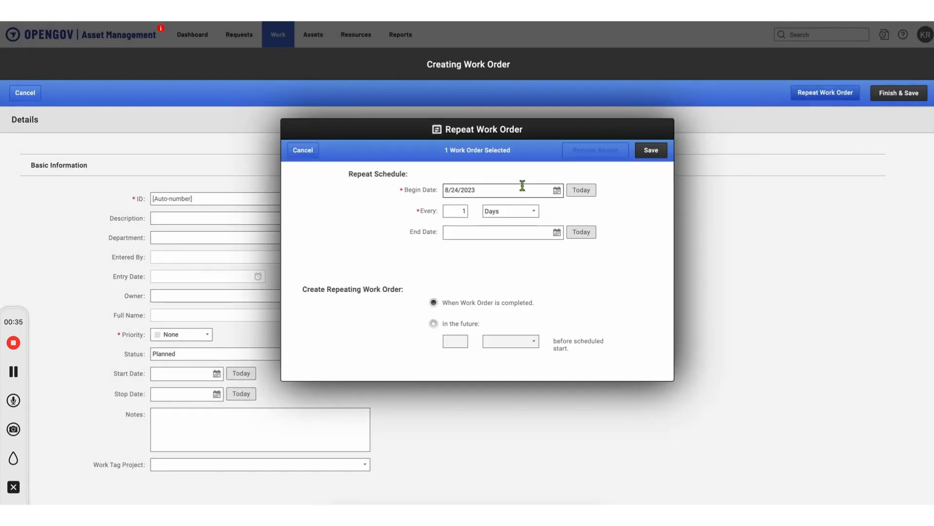
{"action": "left_click", "coordinate": [557, 190]}
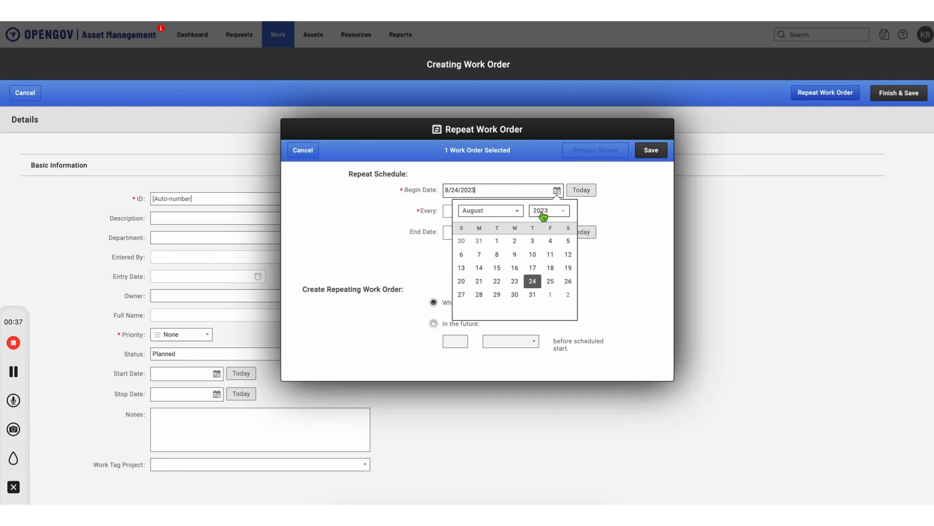
{"action": "left_click", "coordinate": [550, 294]}
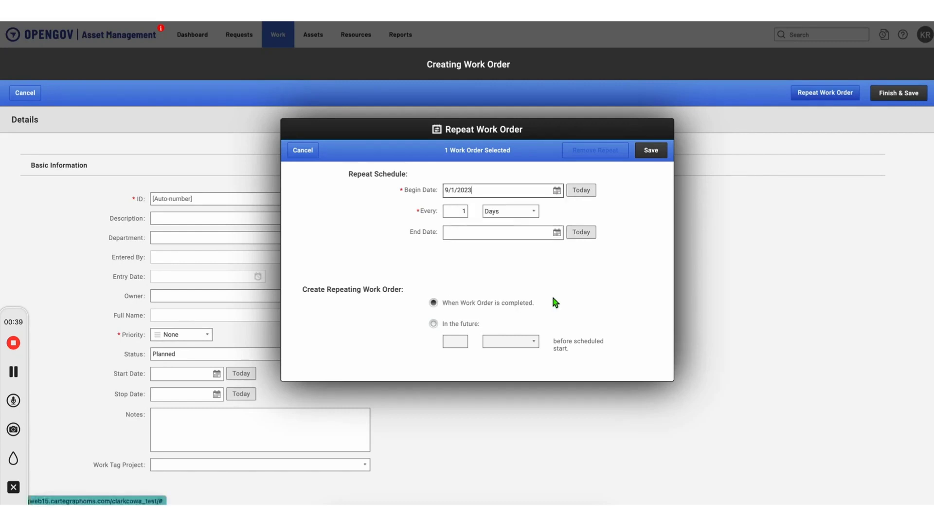
{"action": "left_click", "coordinate": [461, 212]}
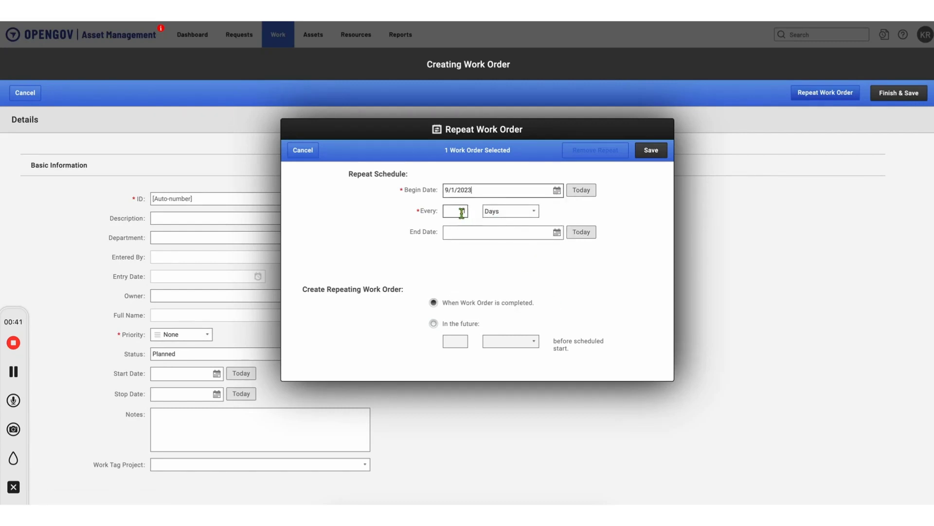
{"action": "type", "text": "1"}
{"action": "left_click", "coordinate": [511, 211]}
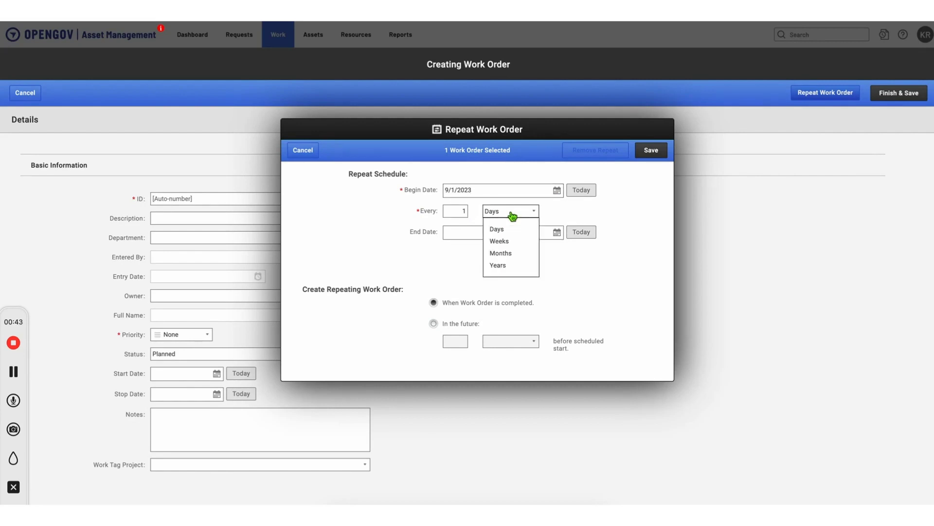
{"action": "left_click", "coordinate": [506, 264]}
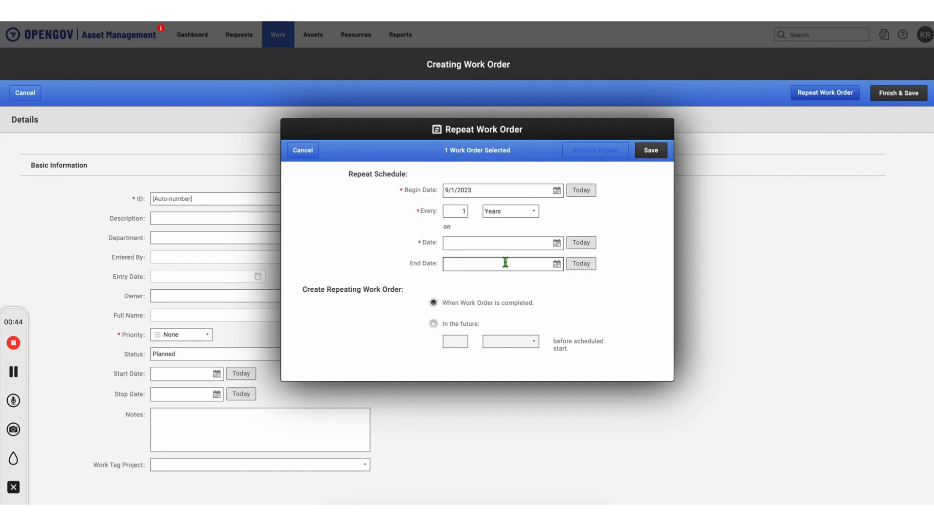
Step: Set the yearly repeat date to 9/1/2023 and end date to 9/2/2023, then save
{"action": "left_click", "coordinate": [558, 243]}
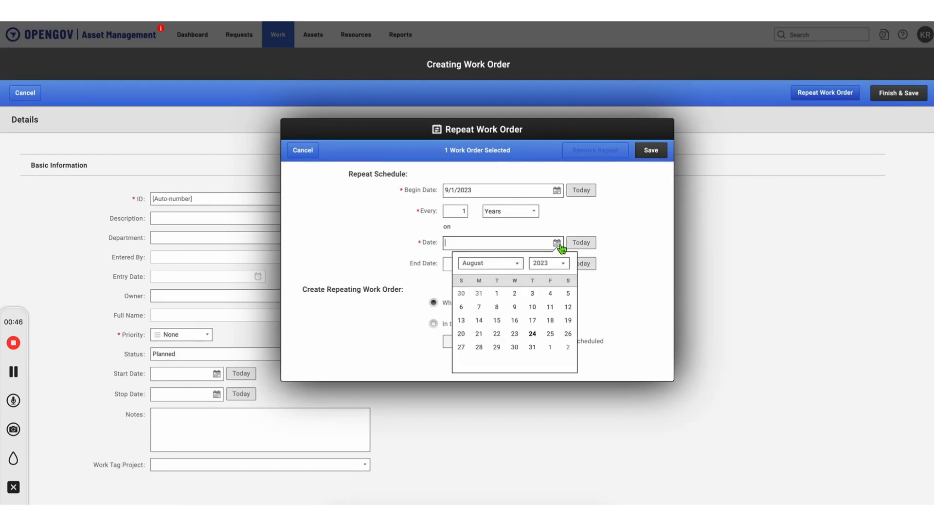
{"action": "left_click", "coordinate": [550, 347]}
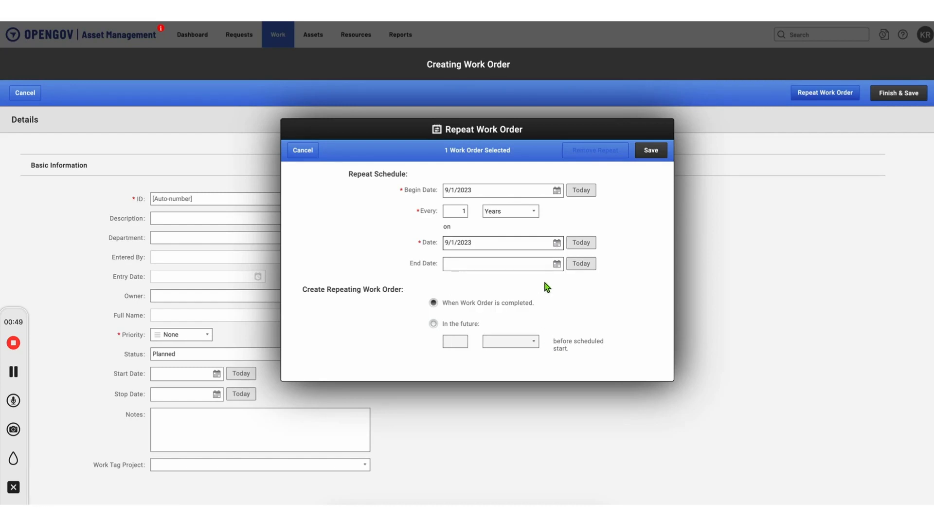
{"action": "left_click", "coordinate": [557, 264]}
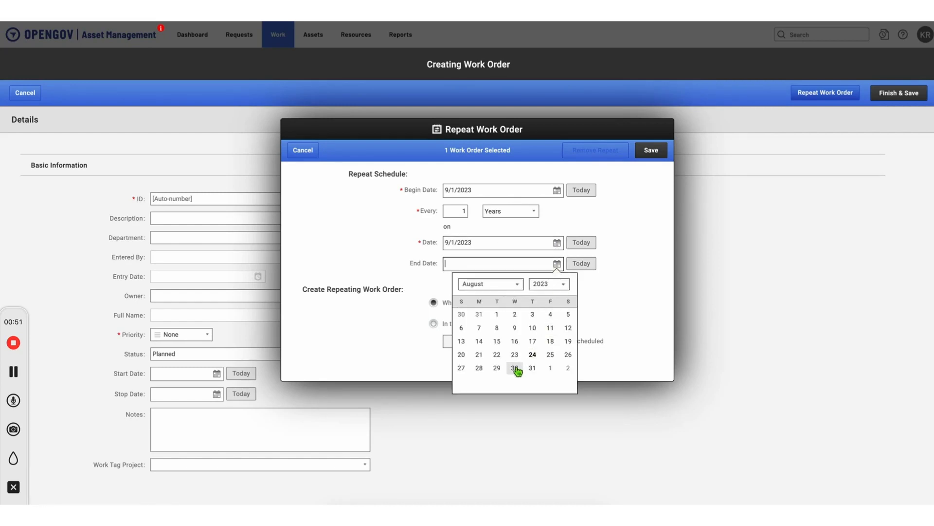
{"action": "left_click", "coordinate": [568, 368]}
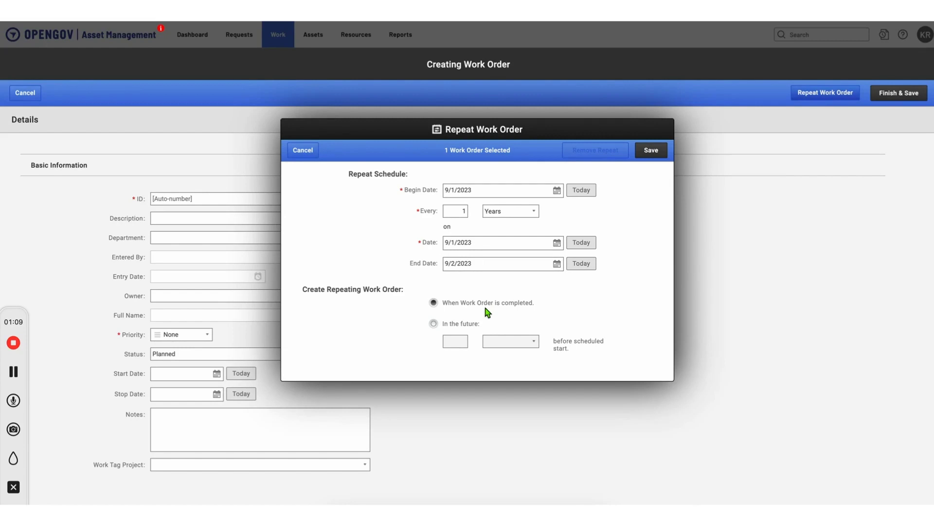
{"action": "left_click", "coordinate": [652, 151]}
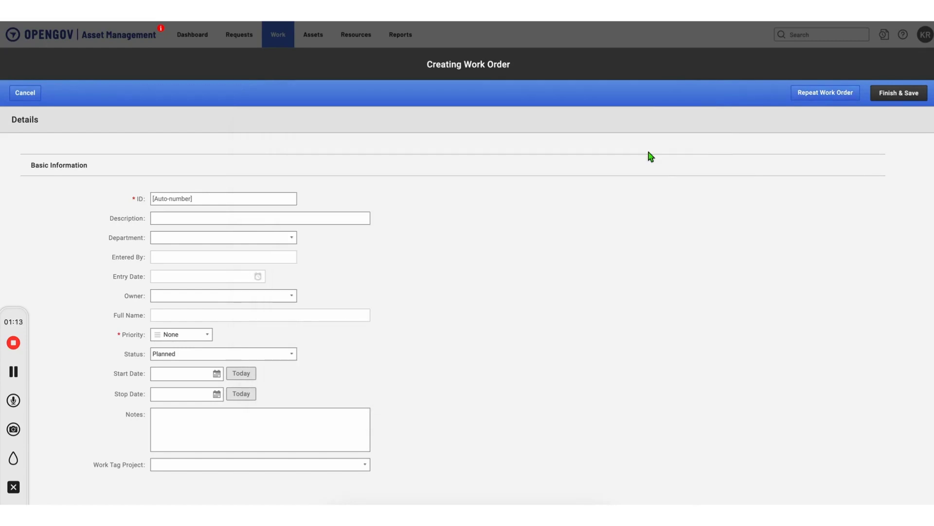
Step: Save work order 300405 and start a new non-asset task for it
{"action": "left_click", "coordinate": [889, 98]}
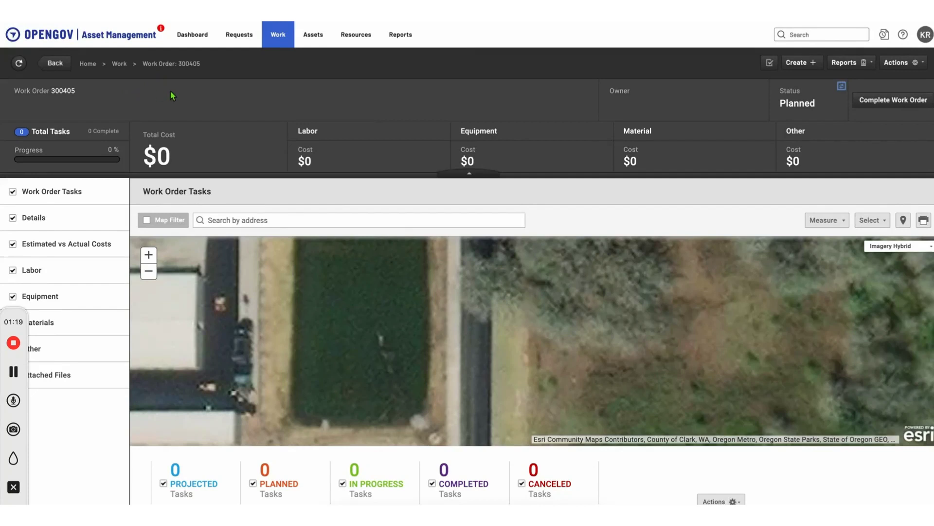
{"action": "left_click", "coordinate": [910, 68]}
{"action": "left_click", "coordinate": [770, 64]}
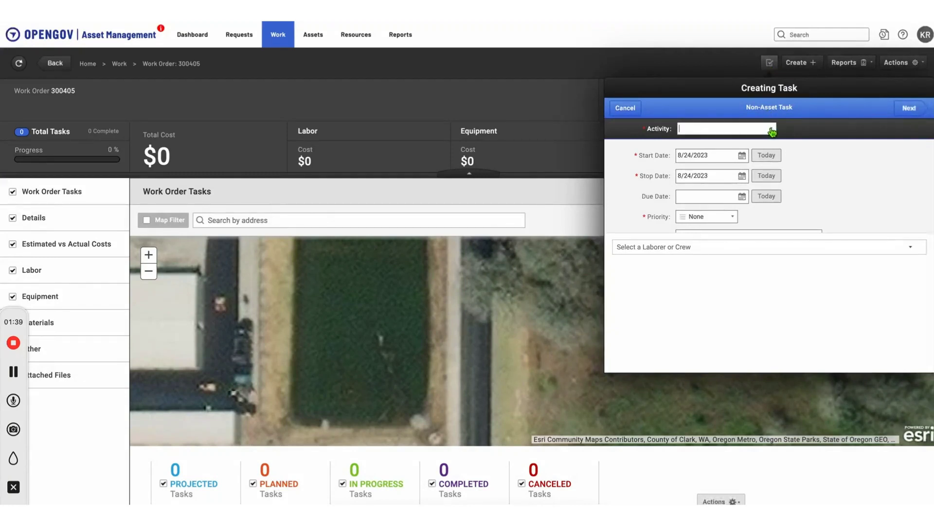
Step: Make the task an Inspect activity starting 9/1/2023 and stopping 9/2/2023
{"action": "left_click", "coordinate": [773, 130]}
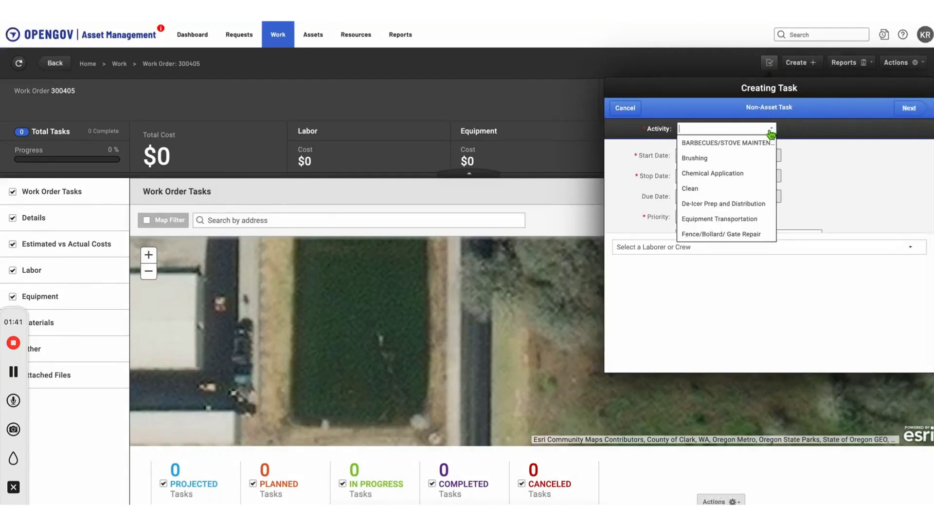
{"action": "type", "text": "in"}
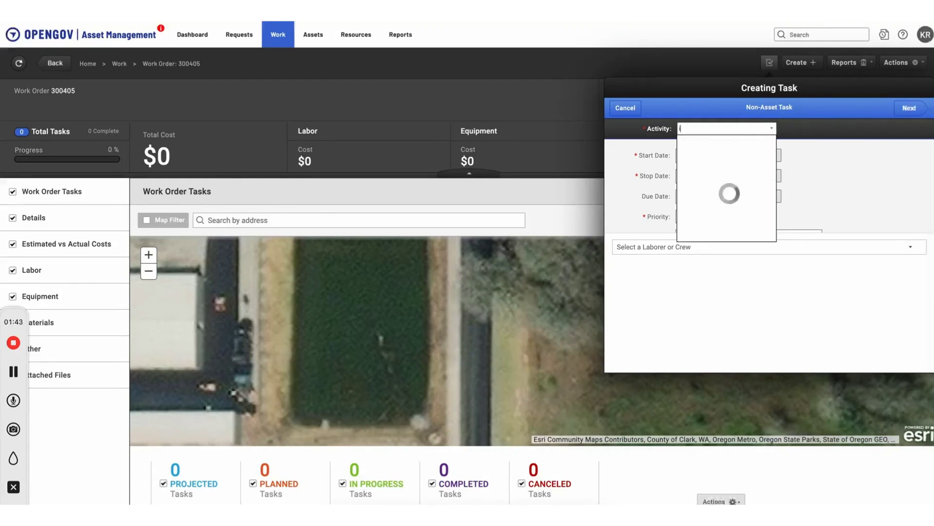
{"action": "left_click", "coordinate": [709, 146]}
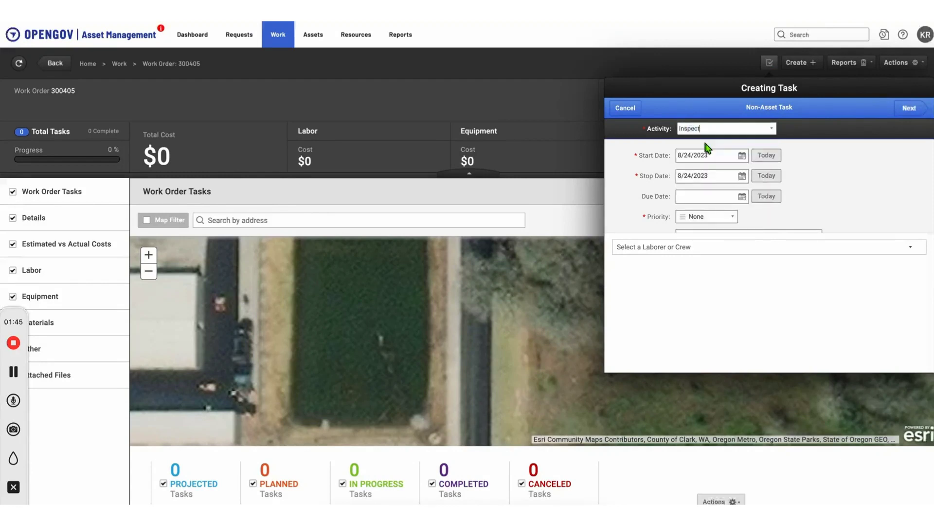
{"action": "left_click", "coordinate": [742, 156]}
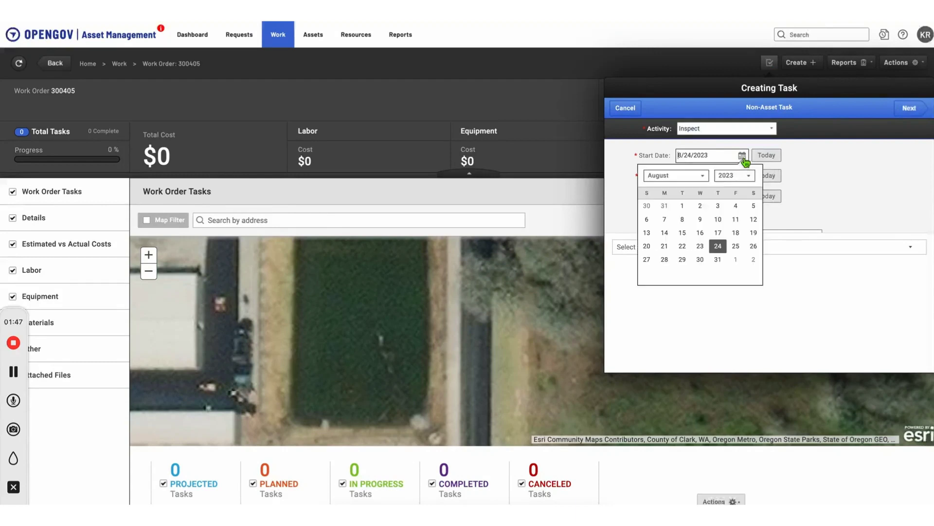
{"action": "left_click", "coordinate": [736, 259]}
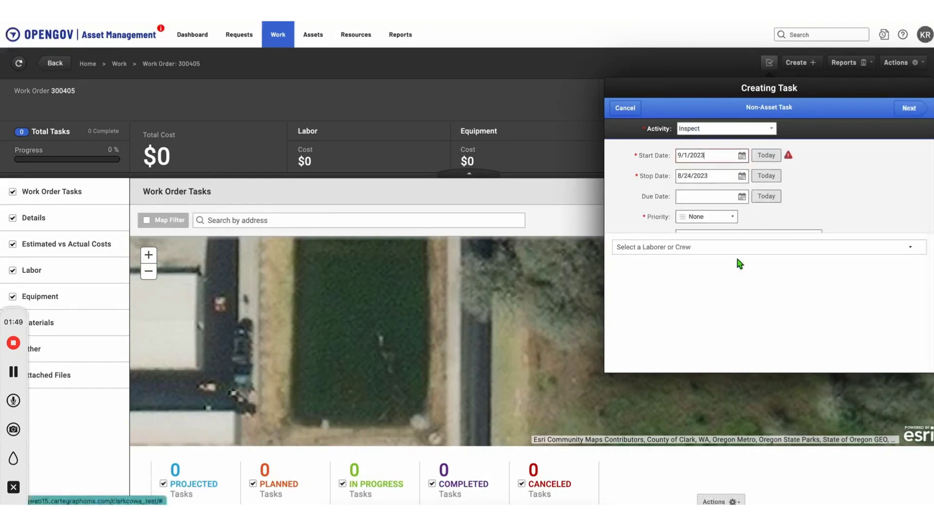
{"action": "left_click", "coordinate": [748, 181]}
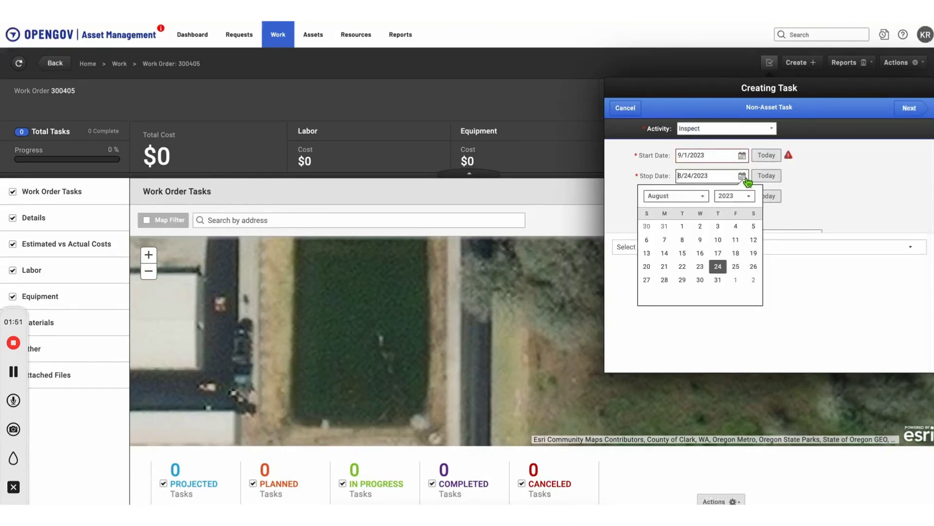
{"action": "left_click", "coordinate": [750, 282]}
Step: Set the task's due date to 9/6/2023 and its priority to Important
{"action": "left_click", "coordinate": [748, 198]}
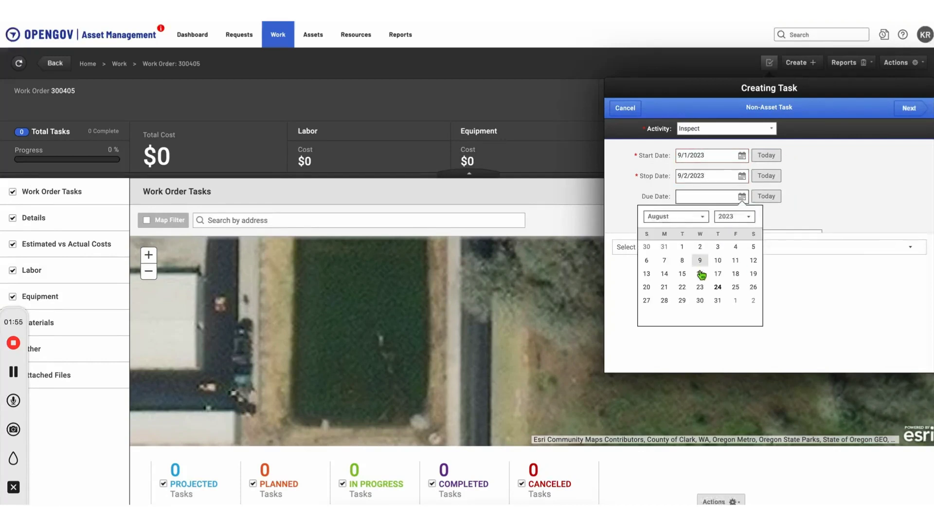
{"action": "left_click", "coordinate": [705, 220]}
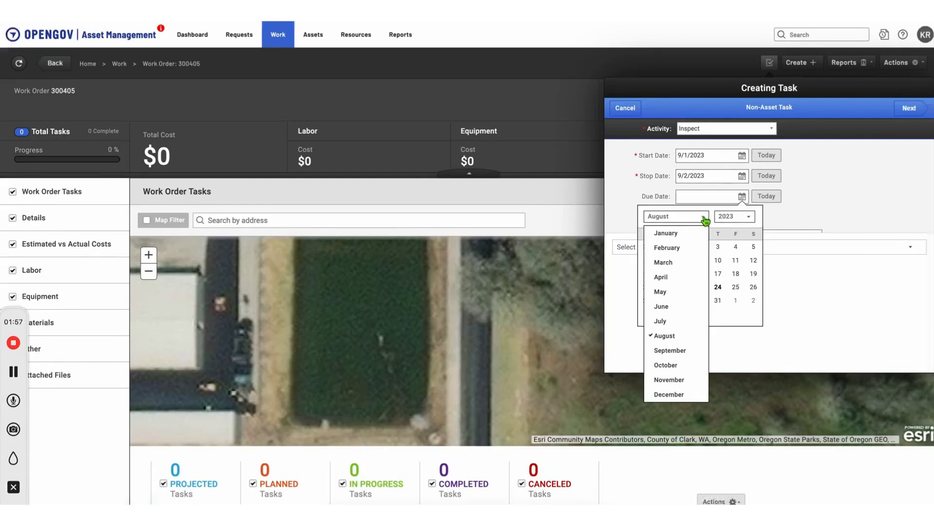
{"action": "left_click", "coordinate": [672, 350]}
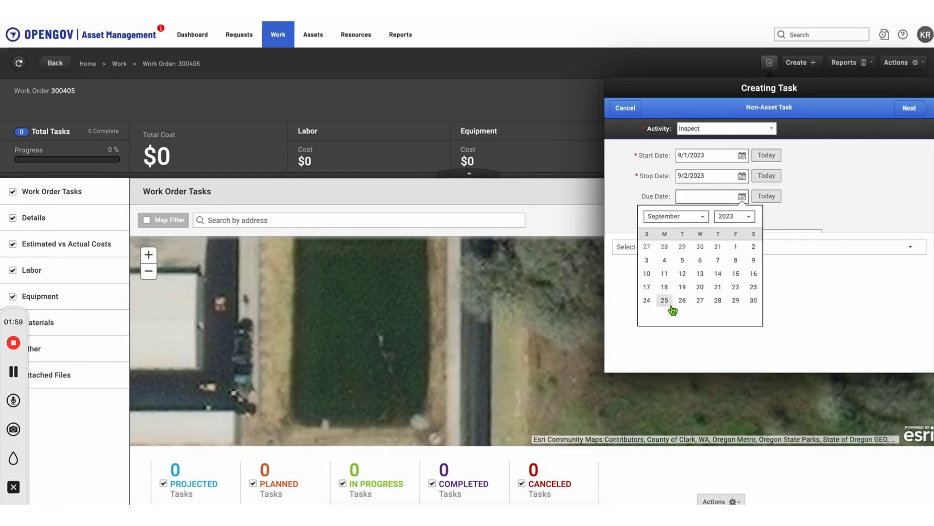
{"action": "left_click", "coordinate": [699, 261]}
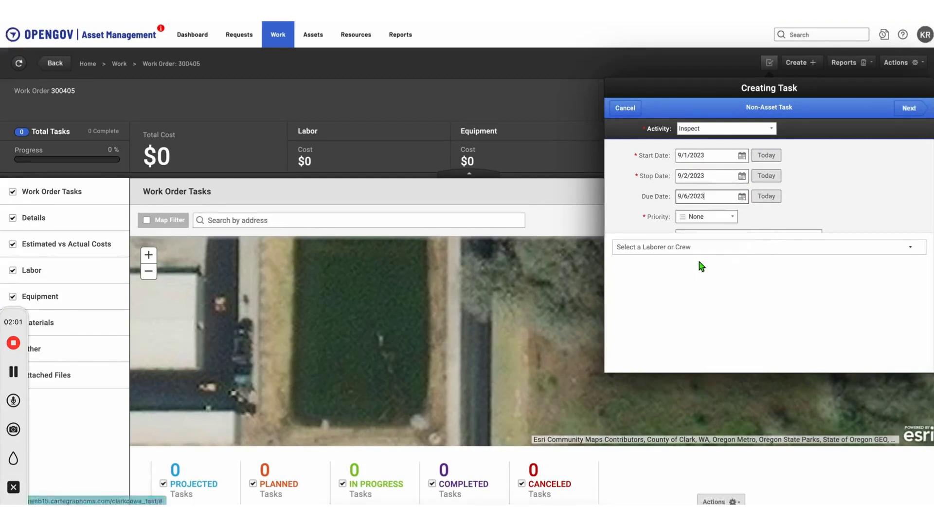
{"action": "left_click", "coordinate": [732, 217]}
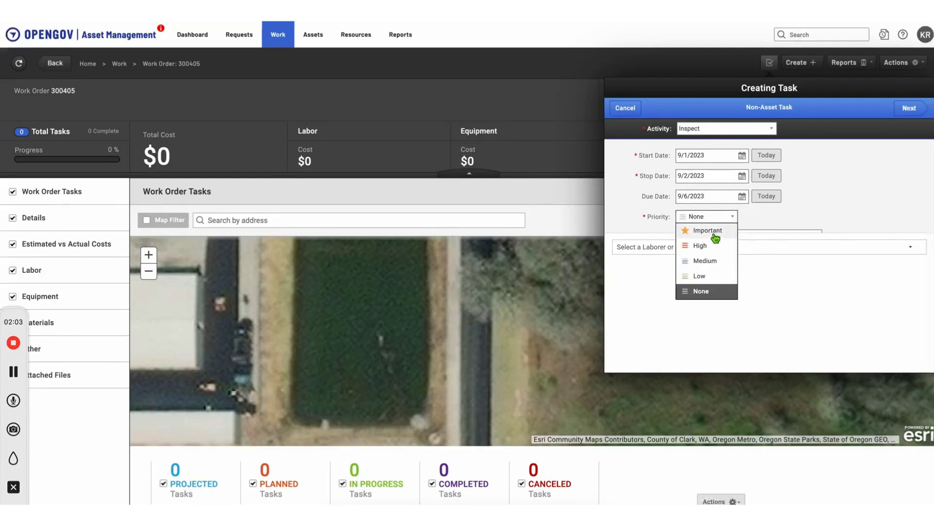
{"action": "left_click", "coordinate": [713, 233]}
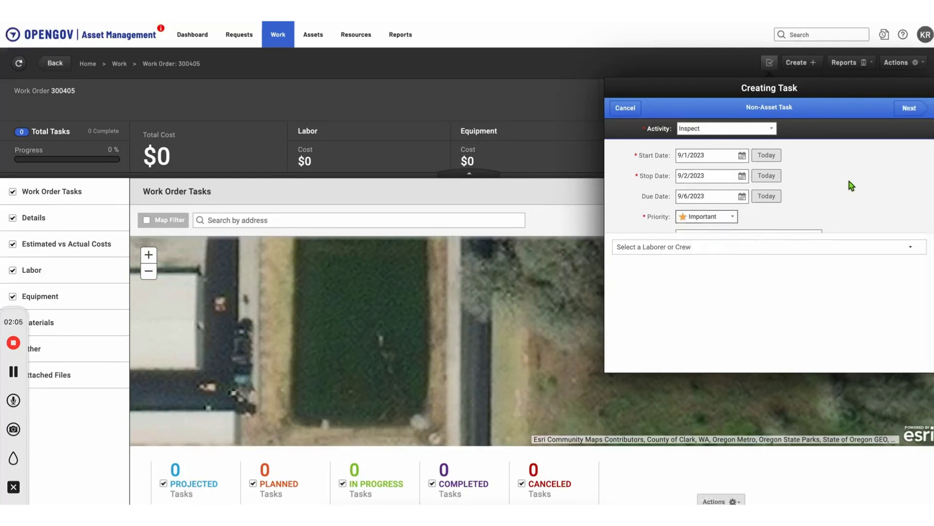
{"action": "scroll", "coordinate": [848, 181], "scroll_direction": "down", "scroll_amount": 2}
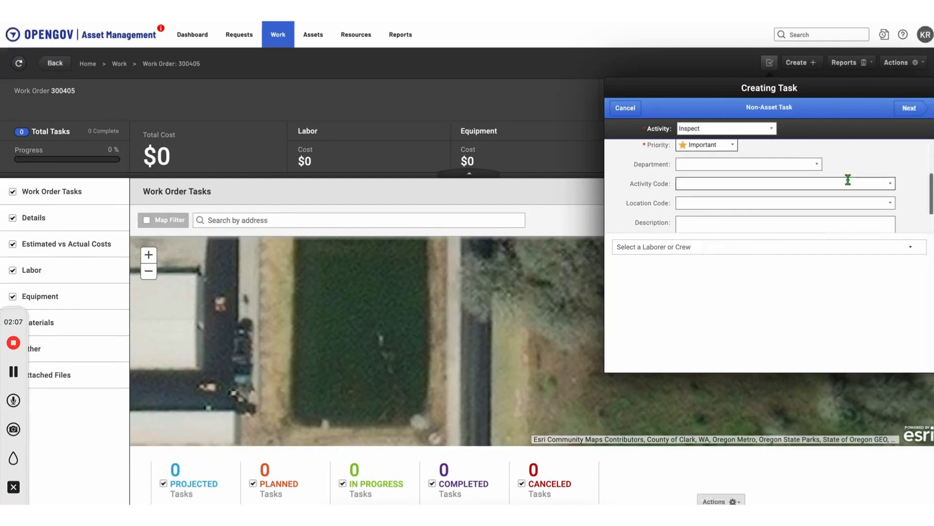
Step: Set the task department to TO Signals and description to 'Annual Signal Cabinet Inspection'
{"action": "left_click", "coordinate": [807, 164]}
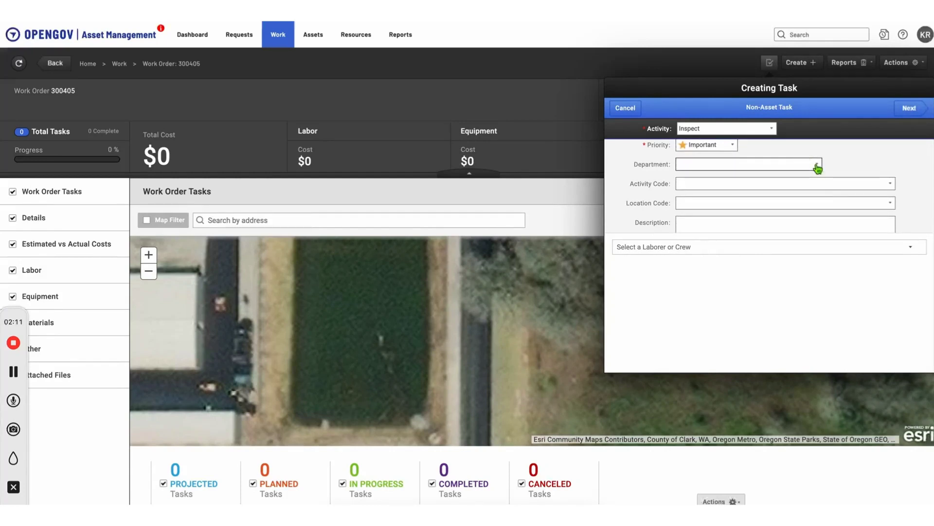
{"action": "left_click", "coordinate": [817, 165]}
{"action": "type", "text": "to"}
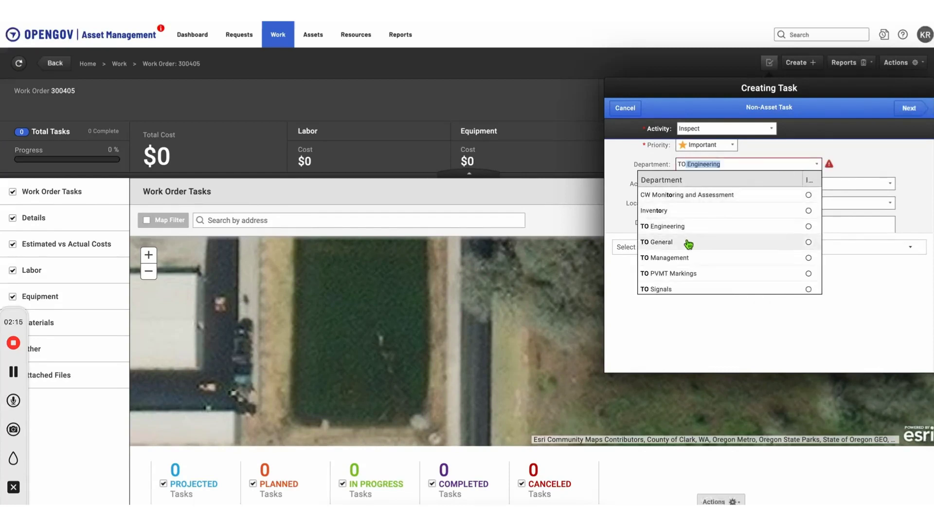
{"action": "left_click", "coordinate": [667, 288]}
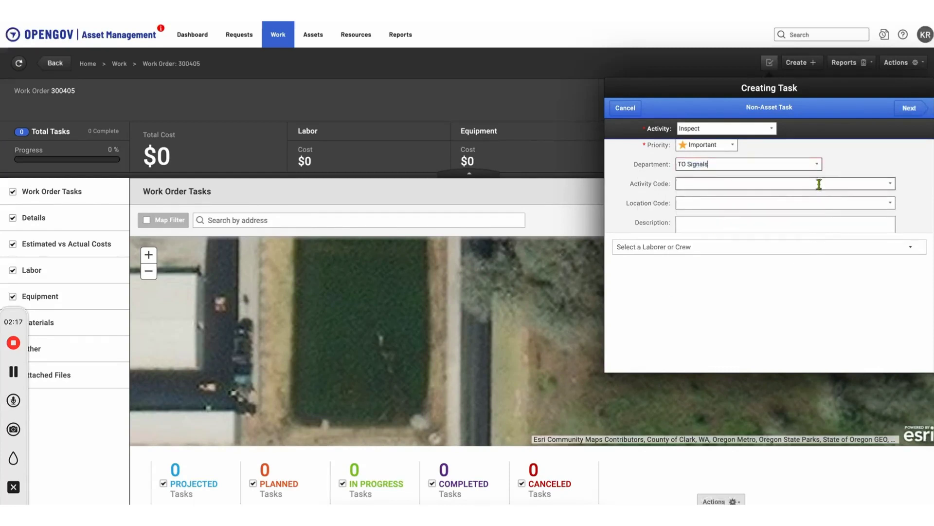
{"action": "scroll", "coordinate": [834, 199], "scroll_direction": "down", "scroll_amount": 2}
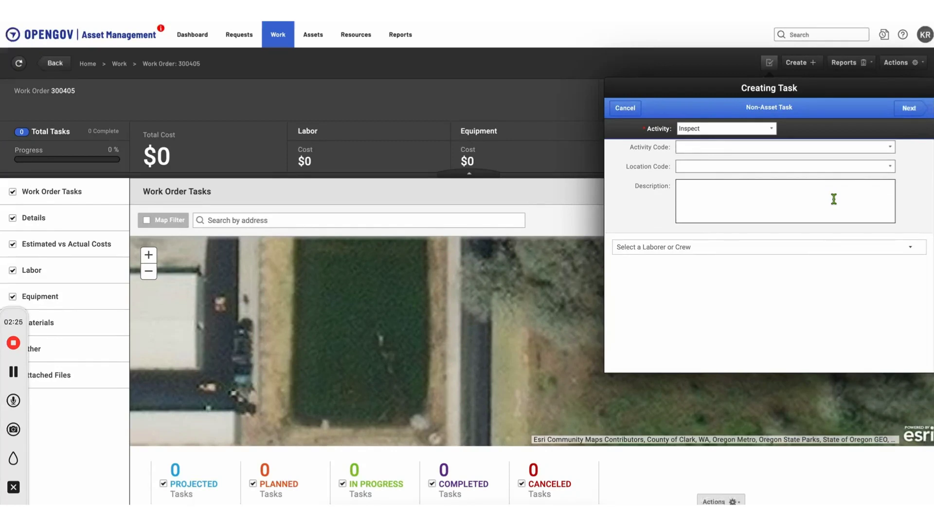
{"action": "type", "text": "Annual Signal Cabinet Inspection"}
Step: Assign the matching laborer to the task and move on to the location step
{"action": "left_click", "coordinate": [882, 247]}
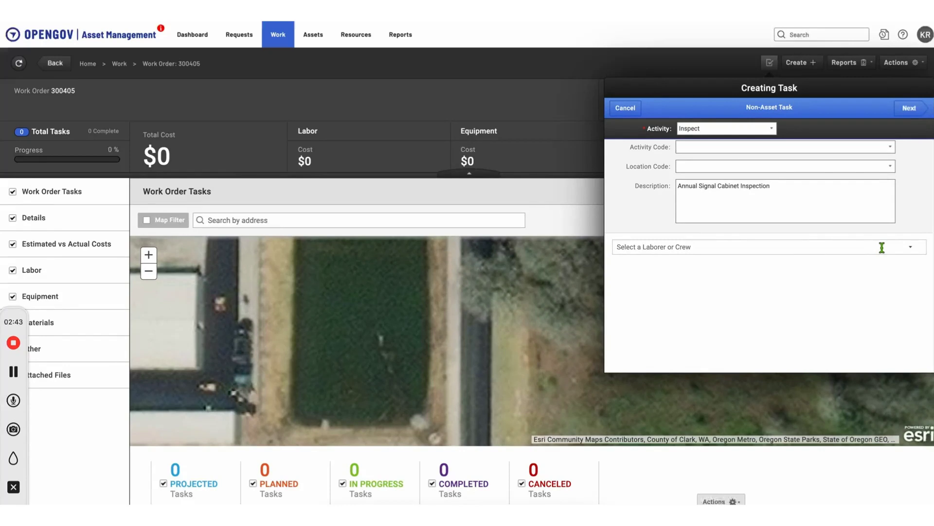
{"action": "type", "text": "eric"}
{"action": "left_click", "coordinate": [757, 286]}
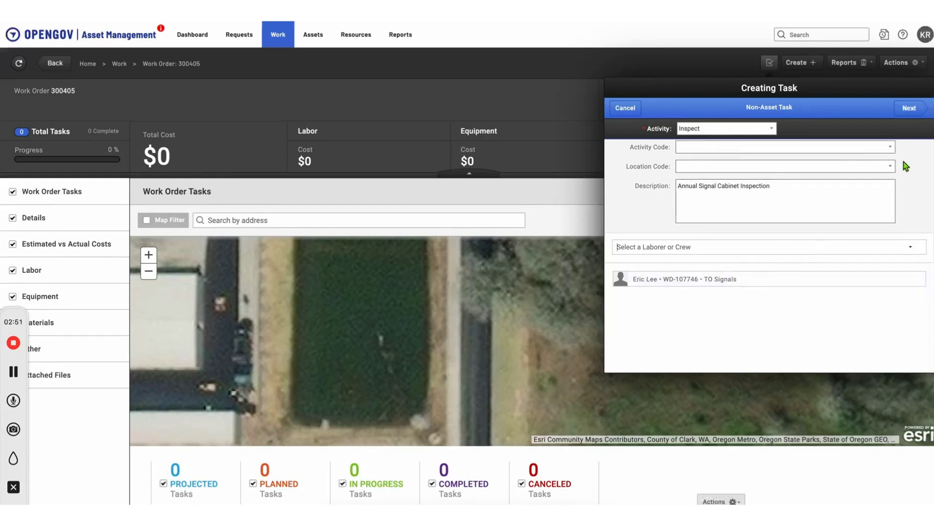
{"action": "left_click", "coordinate": [915, 112]}
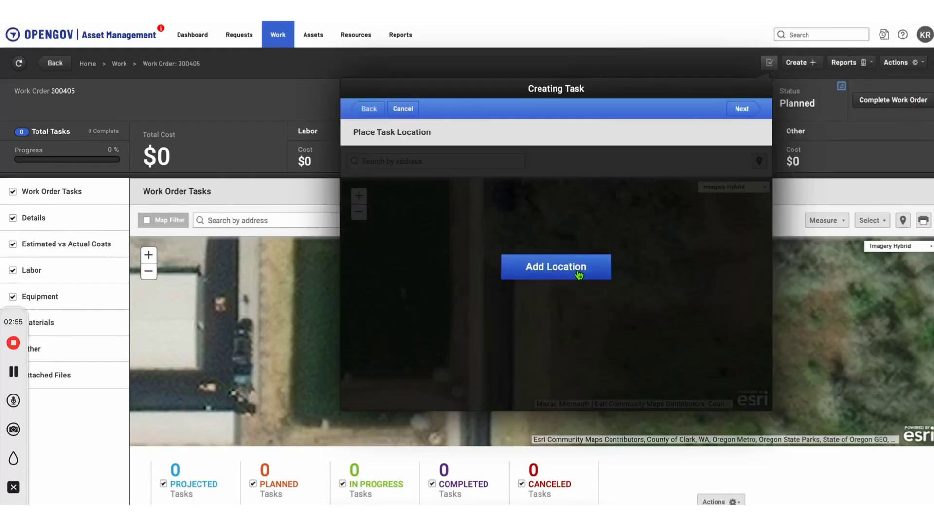
Step: Pin the task location to the searched 149th St street address and proceed to save options
{"action": "left_click", "coordinate": [579, 273]}
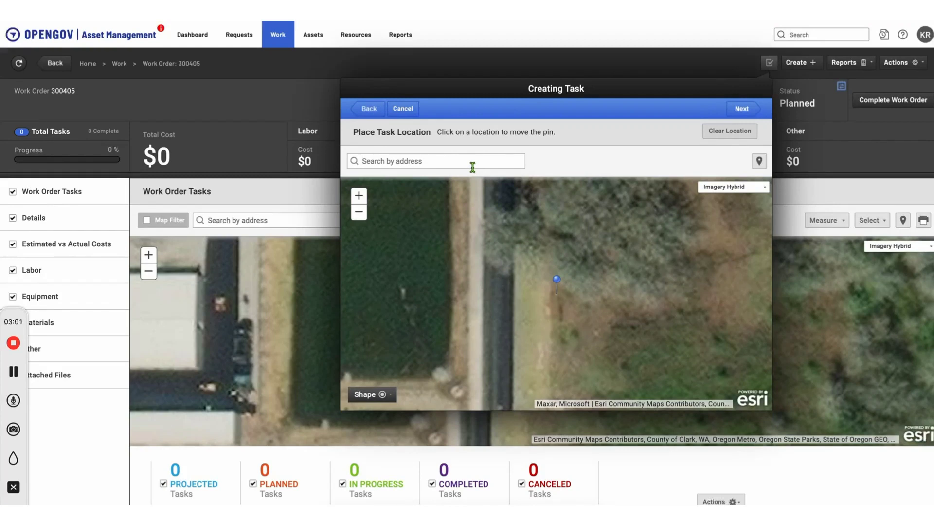
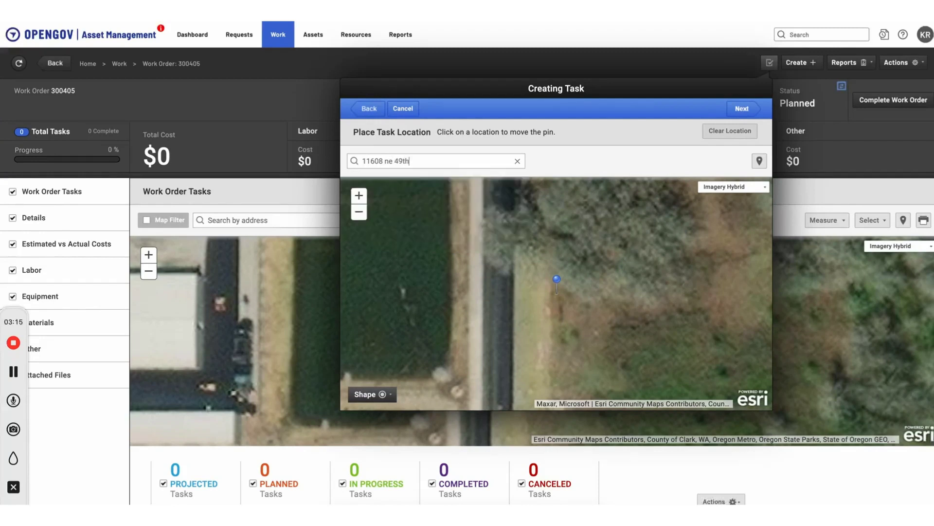
{"action": "left_click", "coordinate": [401, 162]}
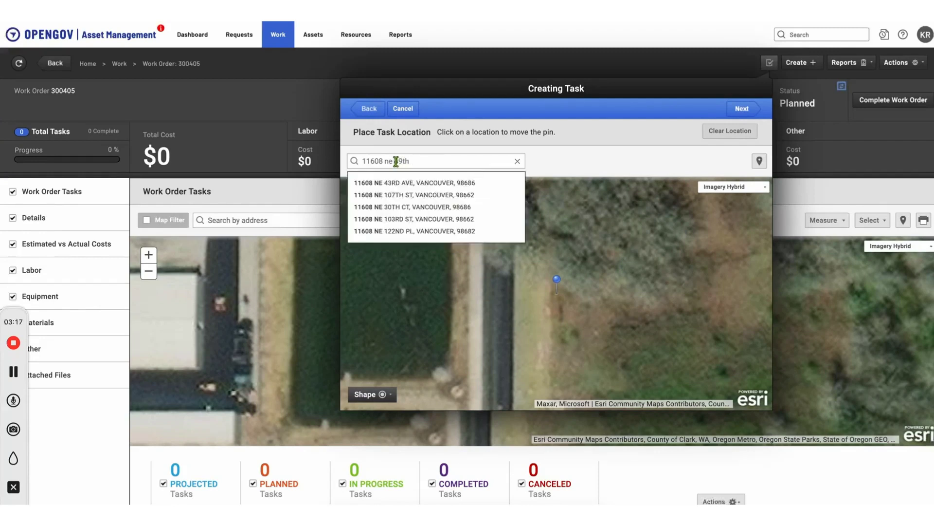
{"action": "type", "text": "1"}
{"action": "left_click", "coordinate": [434, 161]}
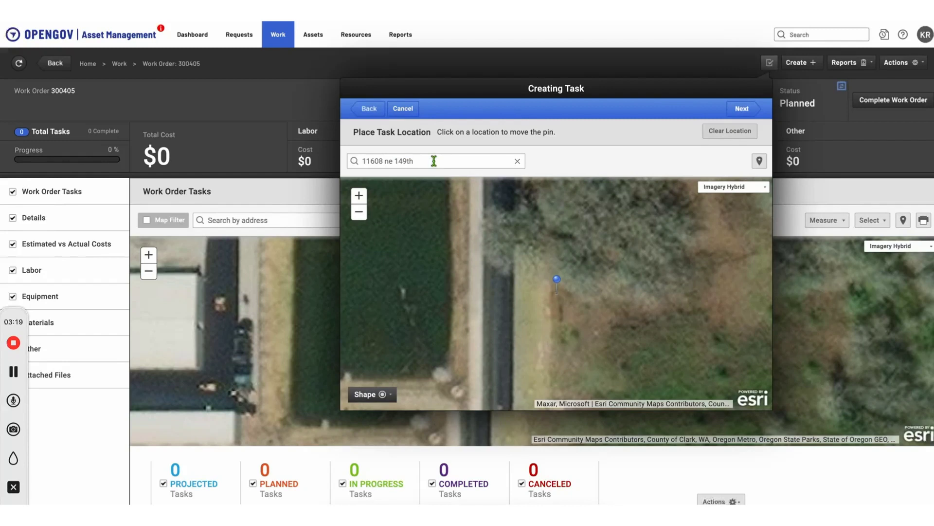
{"action": "left_click", "coordinate": [428, 187]}
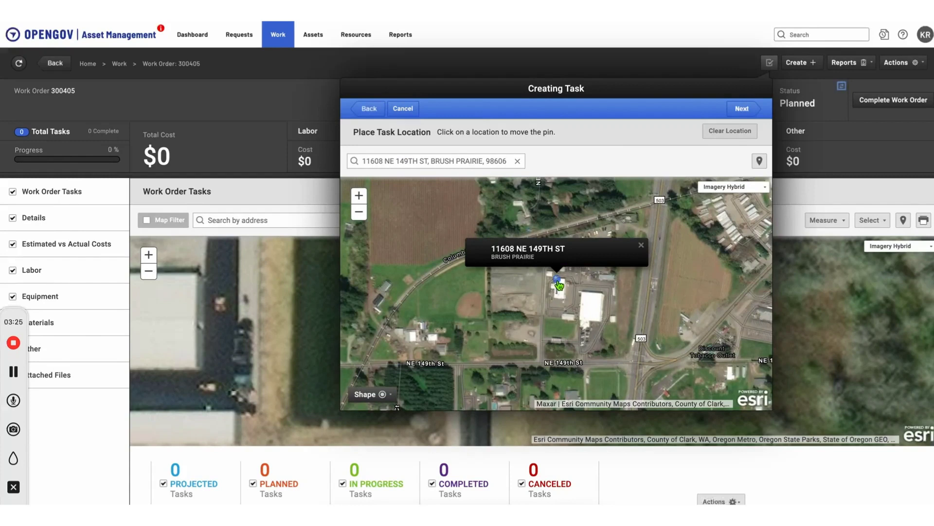
{"action": "left_click", "coordinate": [742, 109]}
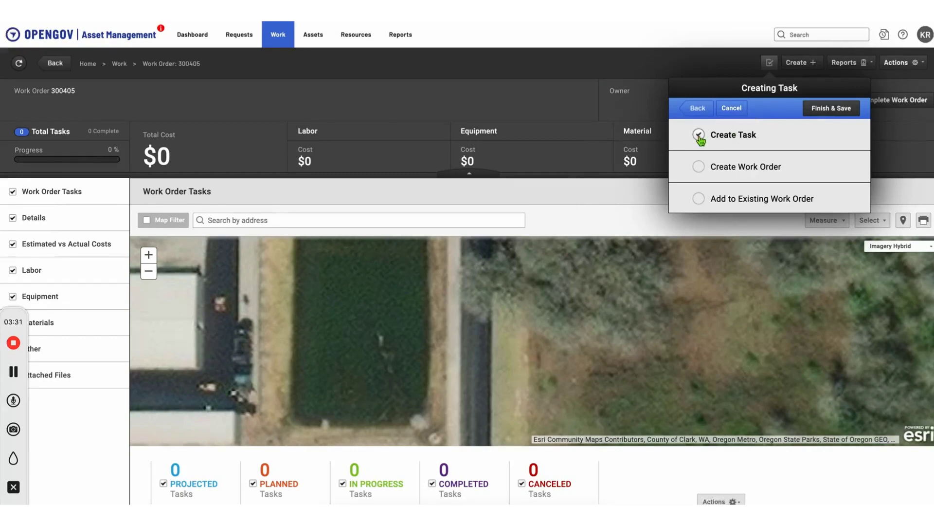
Step: Add the task to existing work order 300405 and save it
{"action": "left_click", "coordinate": [699, 199]}
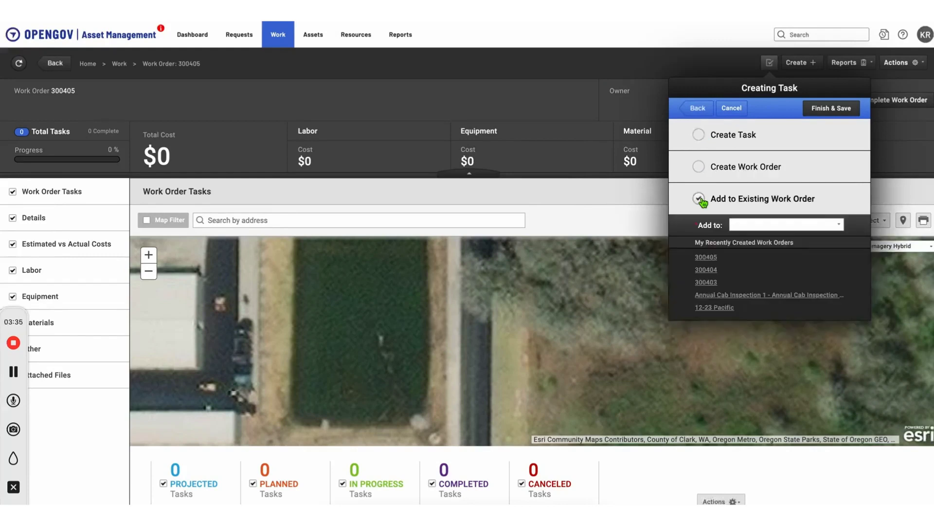
{"action": "left_click", "coordinate": [841, 225]}
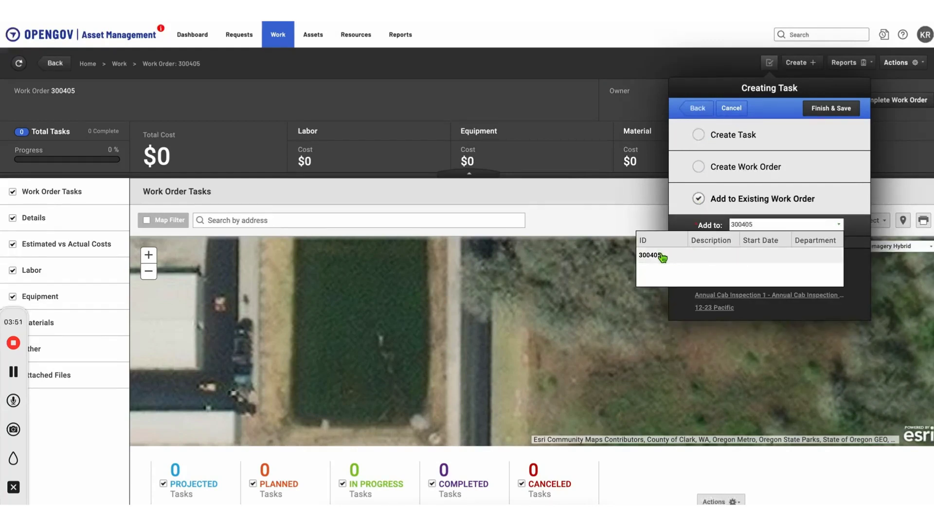
{"action": "left_click", "coordinate": [666, 260]}
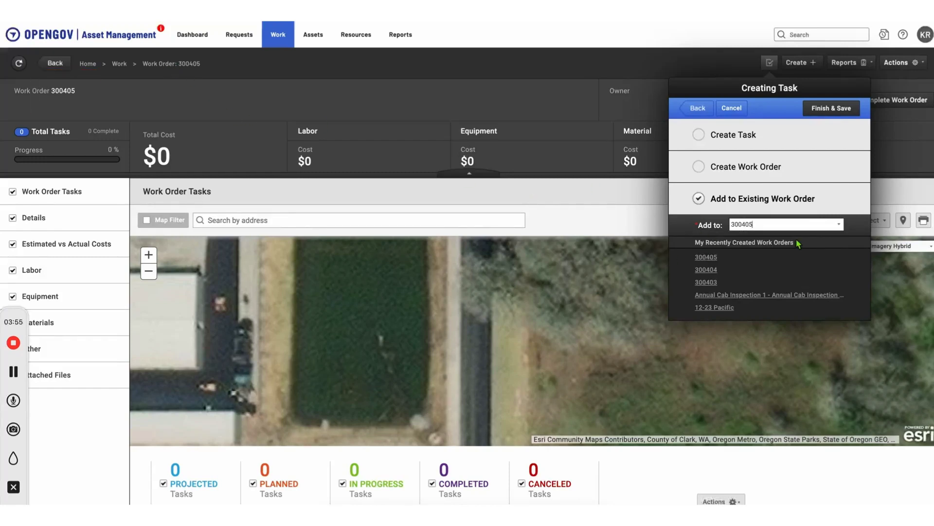
{"action": "left_click", "coordinate": [840, 116]}
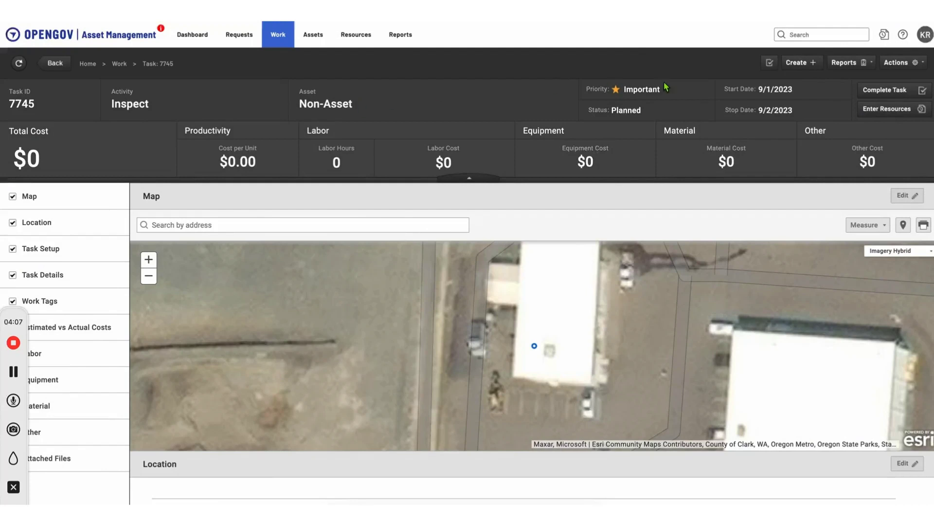
Step: Convert task 7745 to an asset task: Signal Cabinet type, Inspect activity, cabinet 3344
{"action": "left_click", "coordinate": [913, 69]}
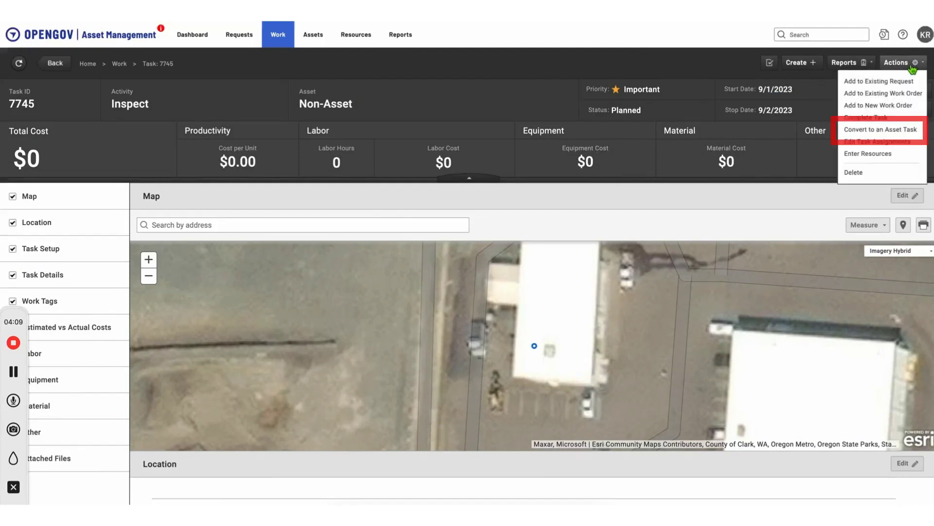
{"action": "left_click", "coordinate": [883, 129]}
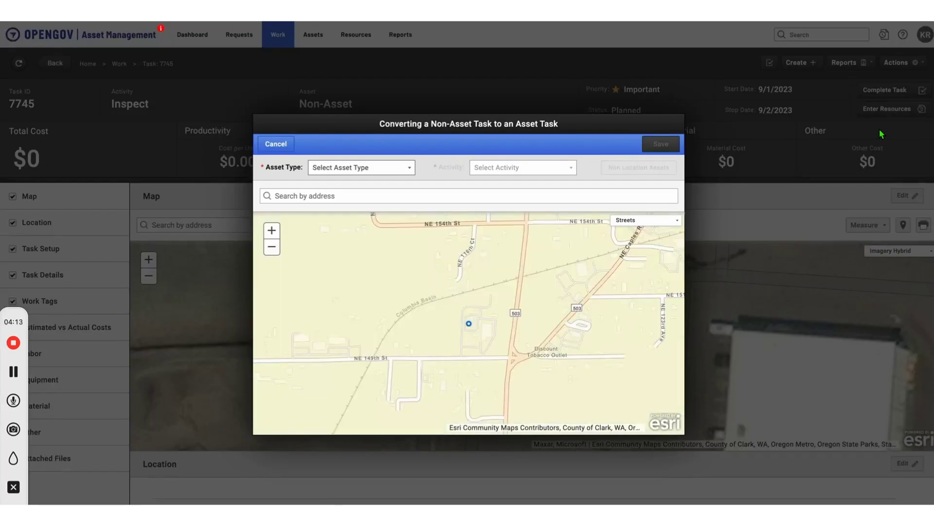
{"action": "left_click", "coordinate": [400, 170]}
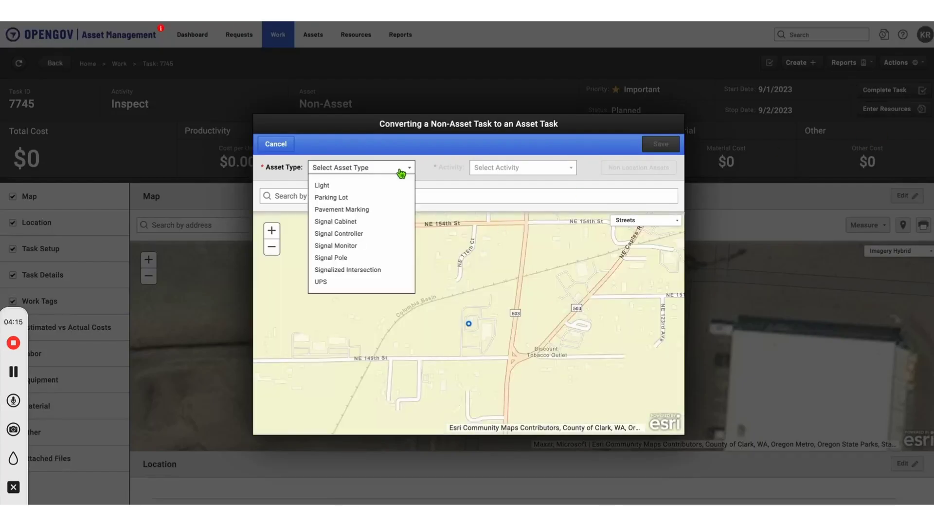
{"action": "left_click", "coordinate": [366, 222]}
{"action": "left_click", "coordinate": [560, 173]}
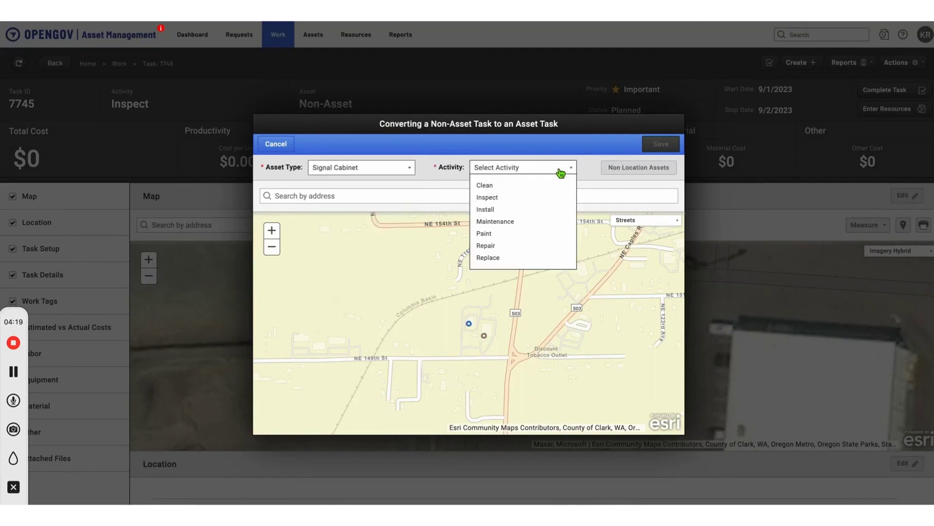
{"action": "left_click", "coordinate": [513, 198]}
{"action": "left_click", "coordinate": [514, 195]}
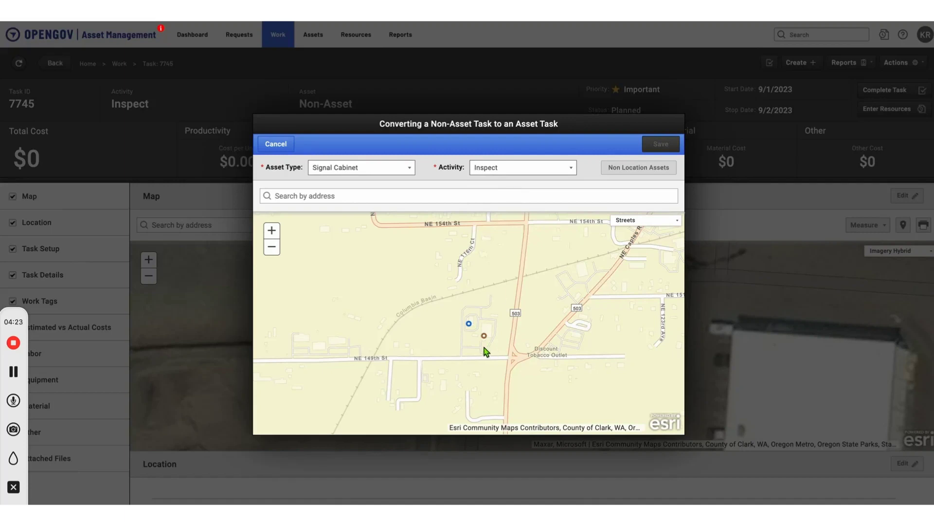
{"action": "left_click", "coordinate": [470, 326]}
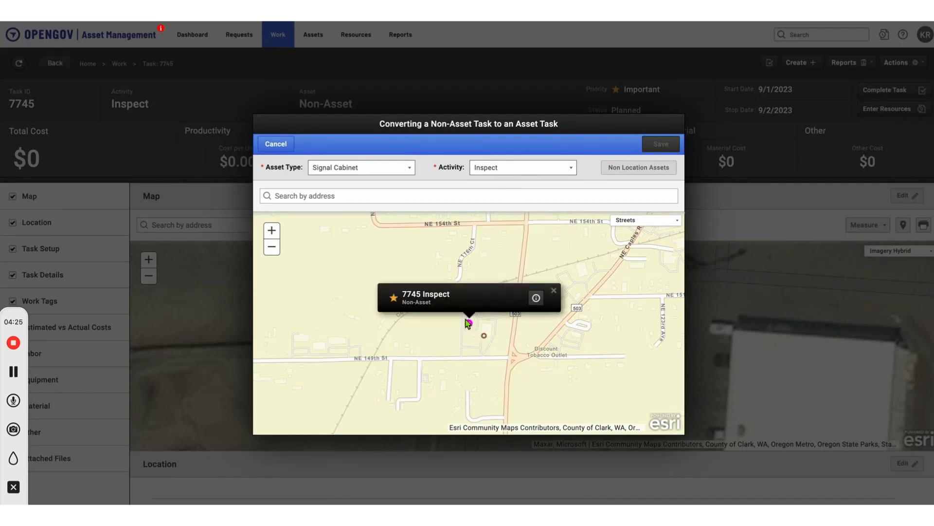
{"action": "left_click", "coordinate": [484, 336]}
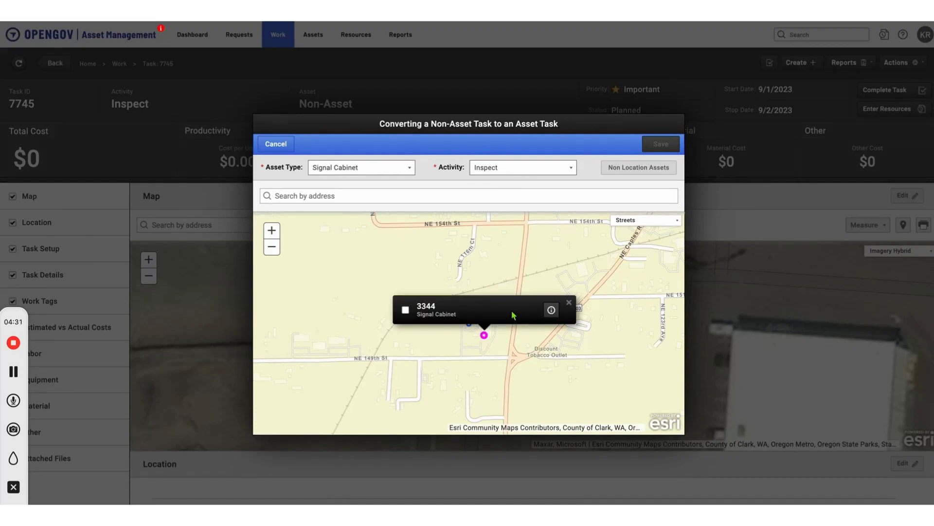
{"action": "left_click", "coordinate": [406, 310]}
{"action": "left_click", "coordinate": [658, 145]}
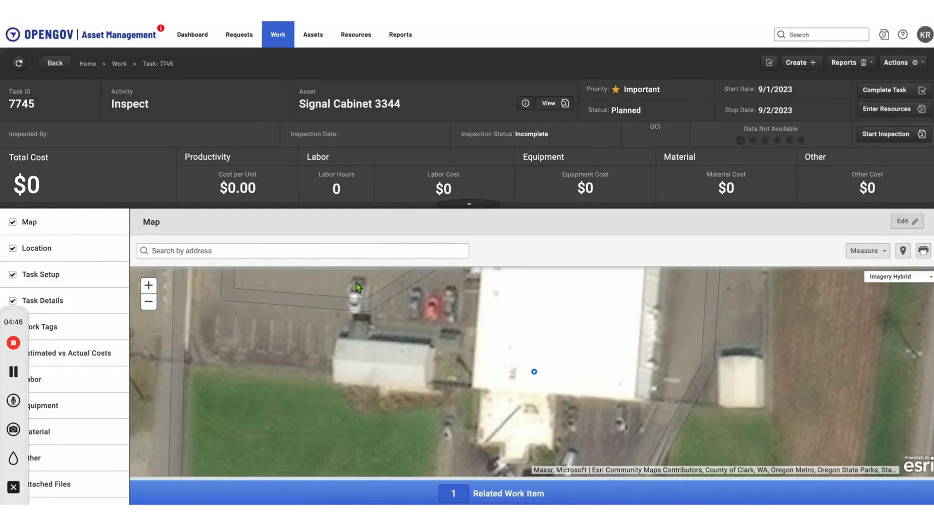
Step: Log the matching laborer on the task's time sheet with 3 hours worked
{"action": "left_click", "coordinate": [903, 66]}
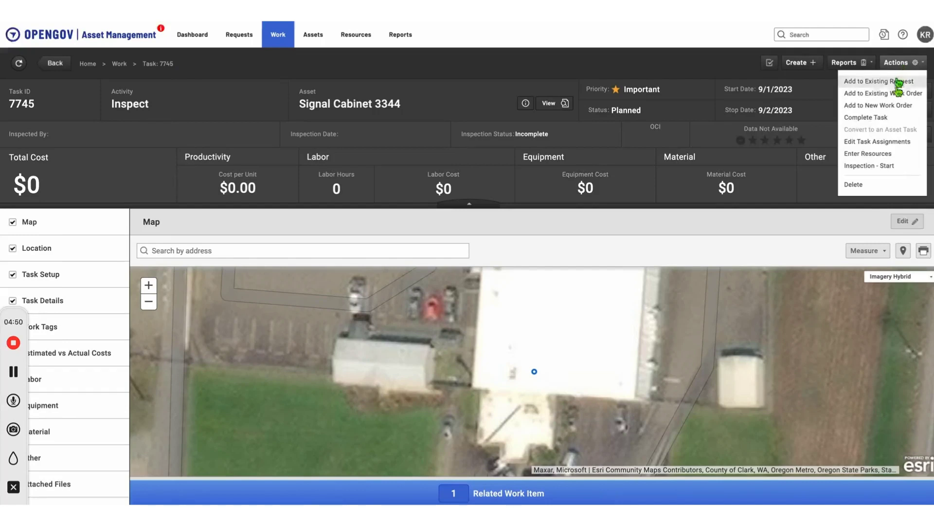
{"action": "left_click", "coordinate": [902, 155]}
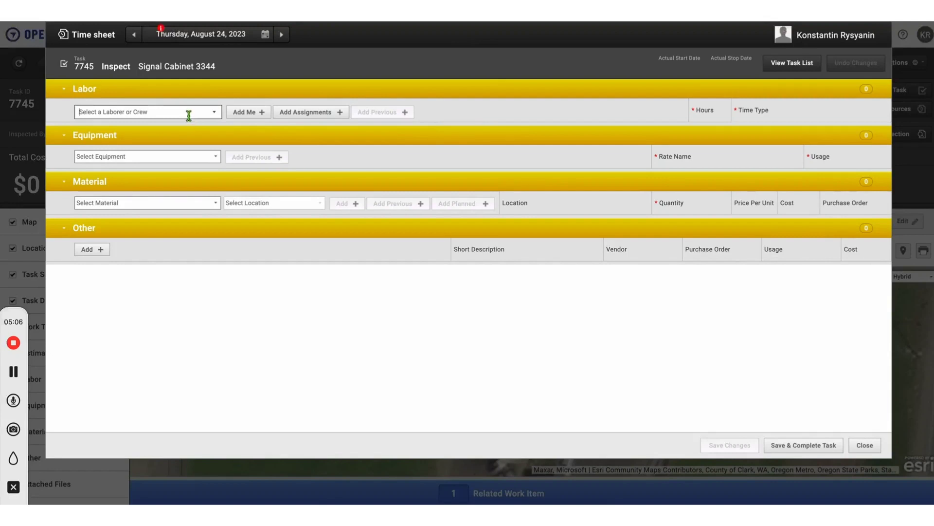
{"action": "type", "text": "eric"}
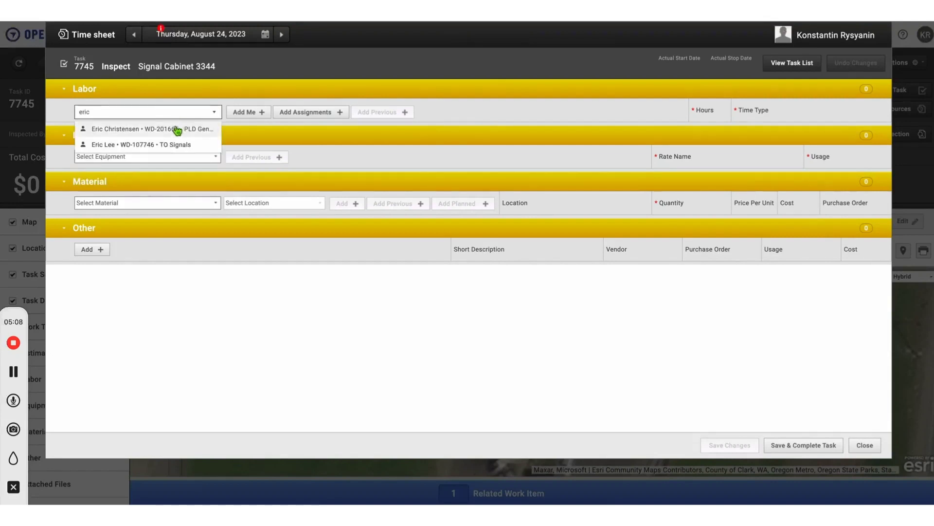
{"action": "left_click", "coordinate": [166, 145]}
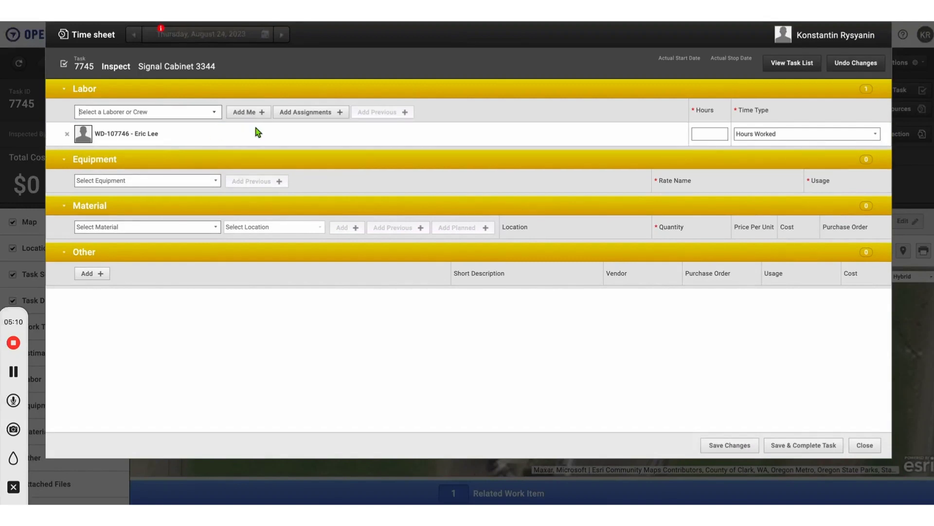
{"action": "left_click", "coordinate": [709, 136]}
{"action": "type", "text": "3"}
Step: Add equipment M12-2263 at the FEMA rate with 3 hr usage
{"action": "left_click", "coordinate": [182, 179]}
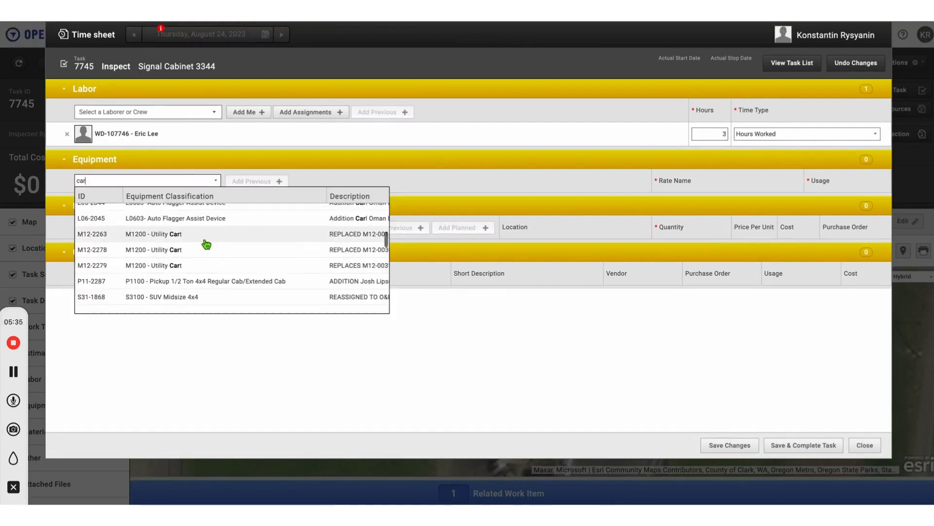
{"action": "left_click", "coordinate": [204, 243]}
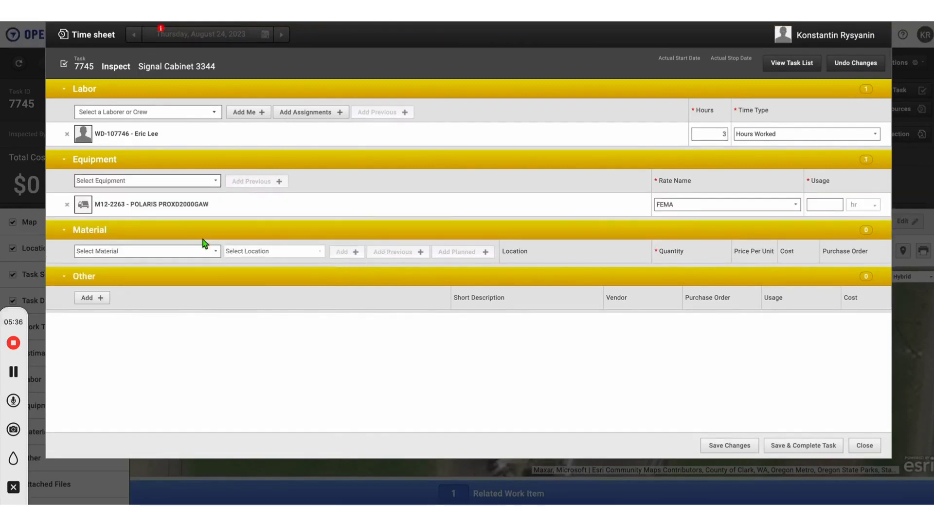
{"action": "left_click", "coordinate": [798, 207]}
{"action": "left_click", "coordinate": [810, 205]}
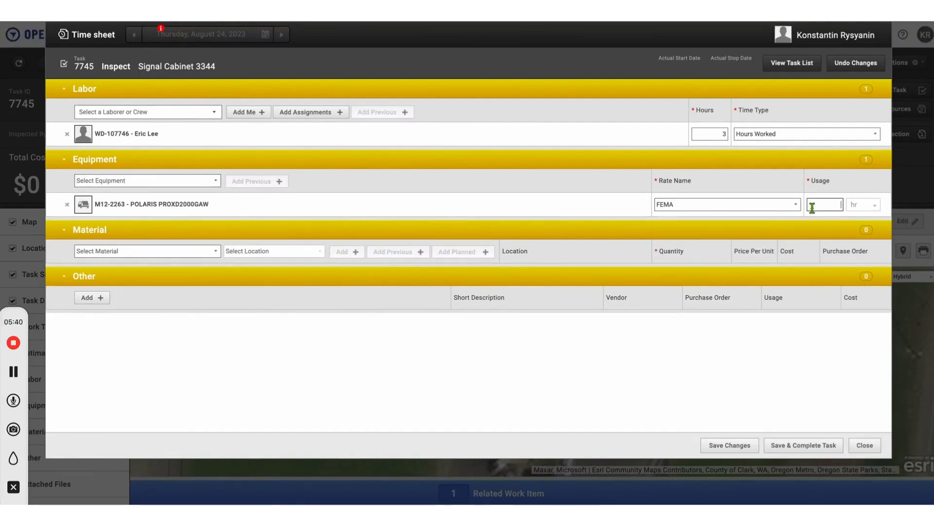
{"action": "type", "text": "3"}
Step: Add yellow traffic paint 8080601 from the SIGNS stock location to the materials list
{"action": "left_click", "coordinate": [197, 250]}
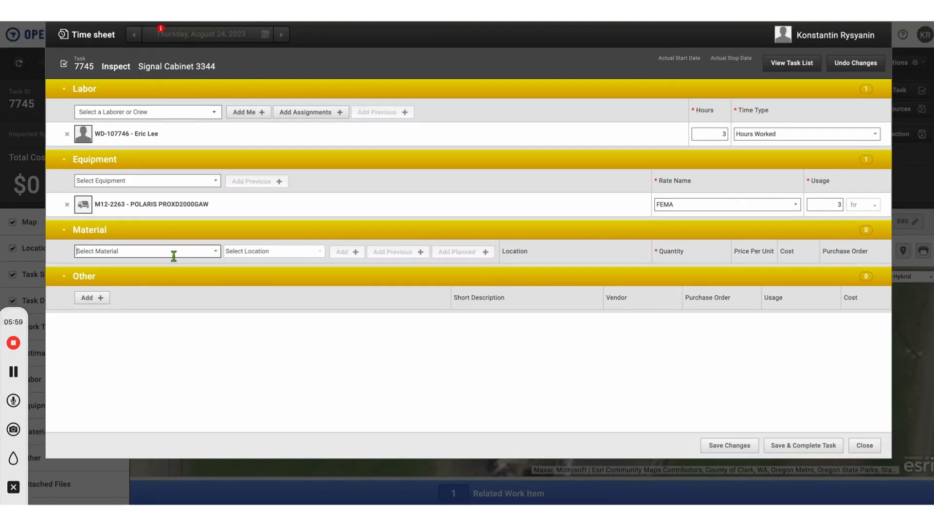
{"action": "type", "text": "paint"}
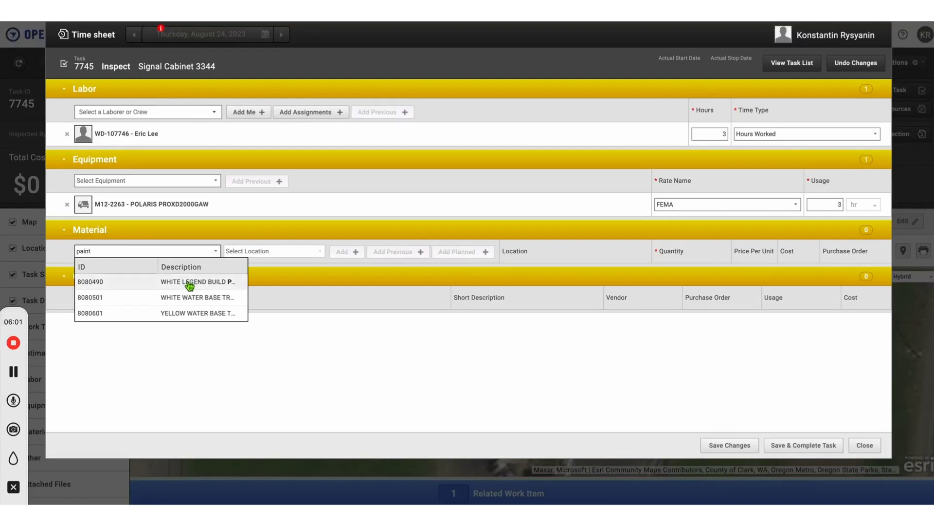
{"action": "left_click", "coordinate": [205, 314]}
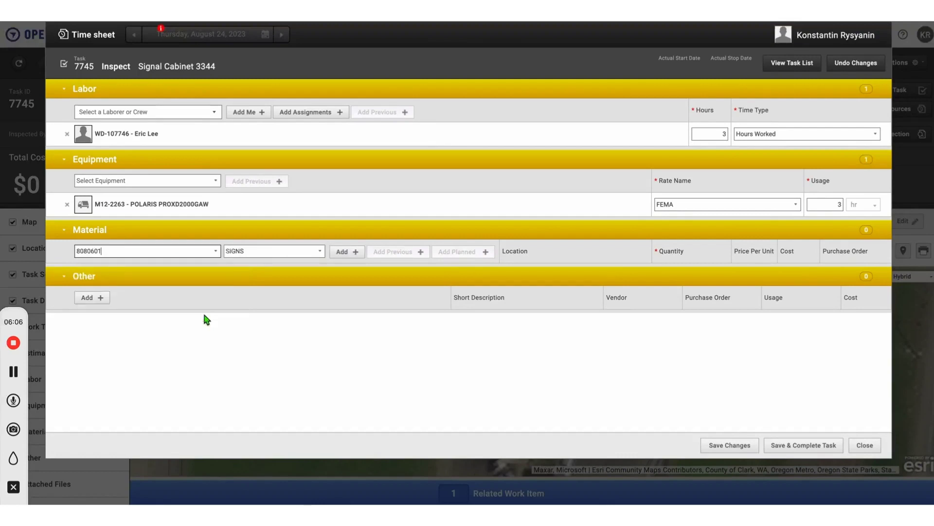
{"action": "left_click", "coordinate": [322, 253]}
{"action": "left_click", "coordinate": [324, 258]}
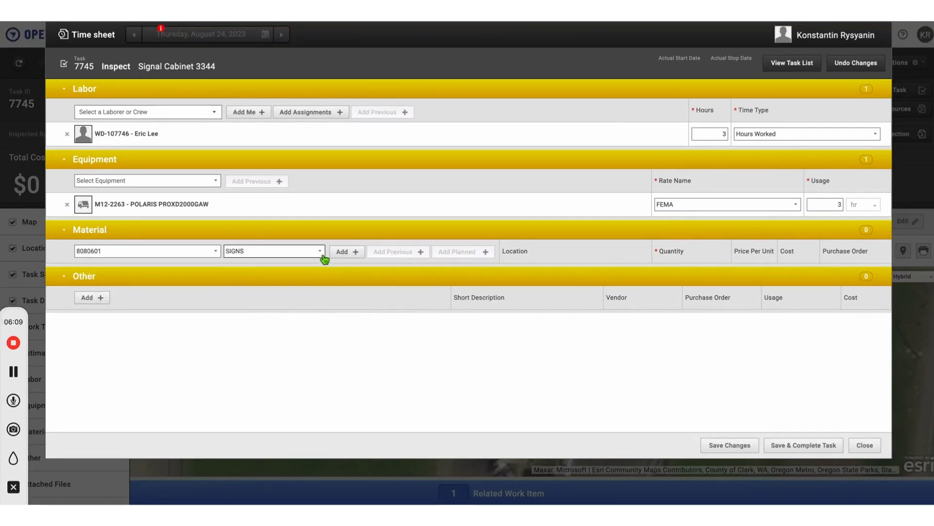
{"action": "left_click", "coordinate": [355, 257]}
Step: Set the paint quantity to 1 btl, save the resources, and close the time sheet
{"action": "left_click", "coordinate": [674, 275]}
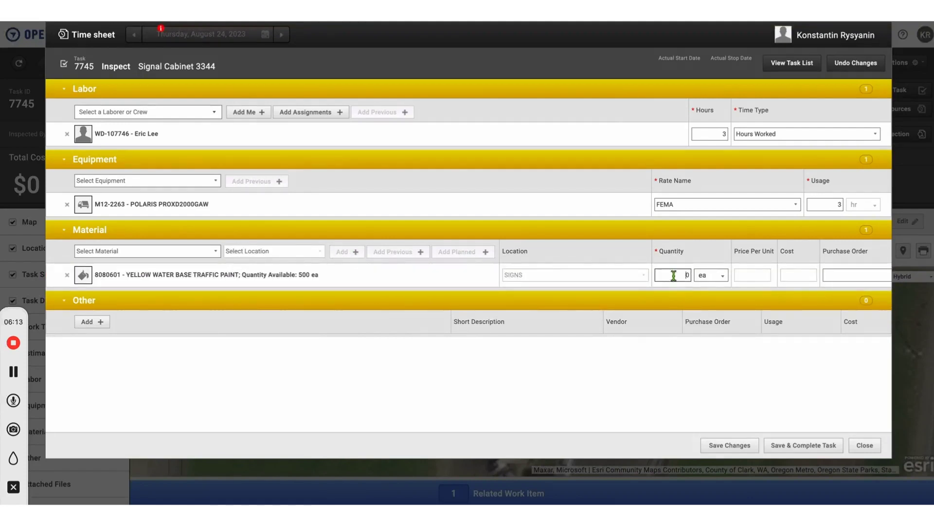
{"action": "left_click", "coordinate": [713, 275]}
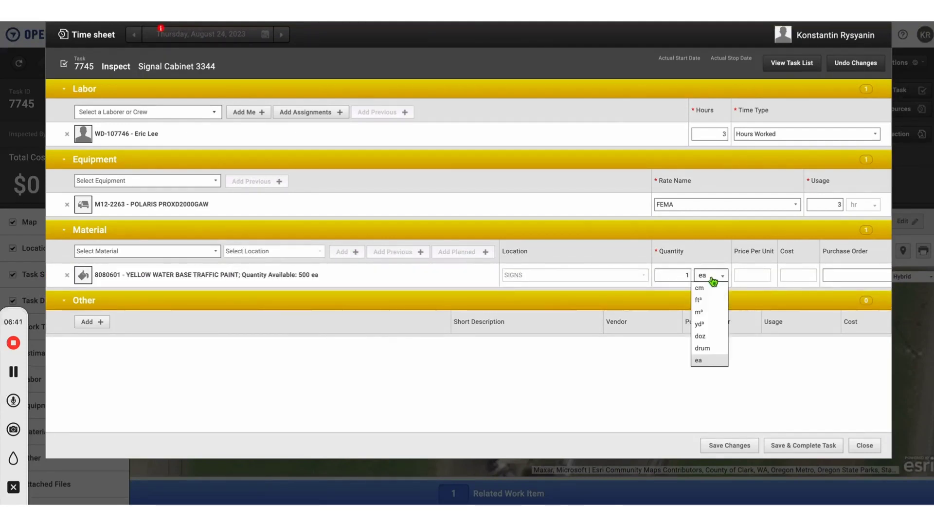
{"action": "scroll", "coordinate": [711, 325], "scroll_direction": "up", "scroll_amount": 2}
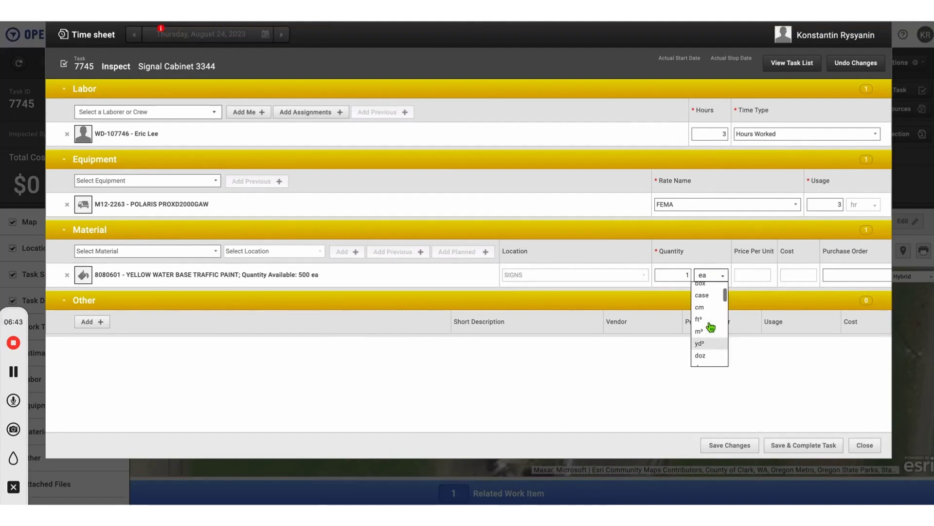
{"action": "left_click", "coordinate": [710, 300]}
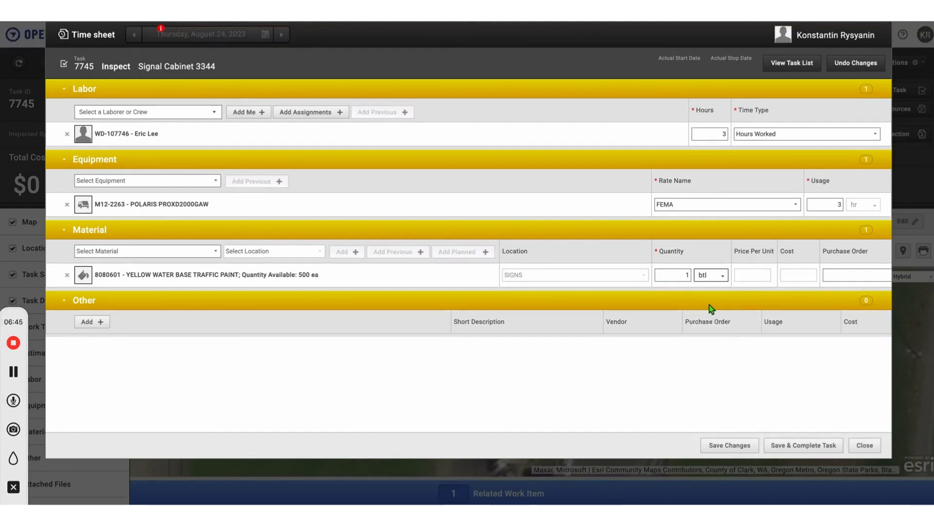
{"action": "left_click", "coordinate": [749, 451]}
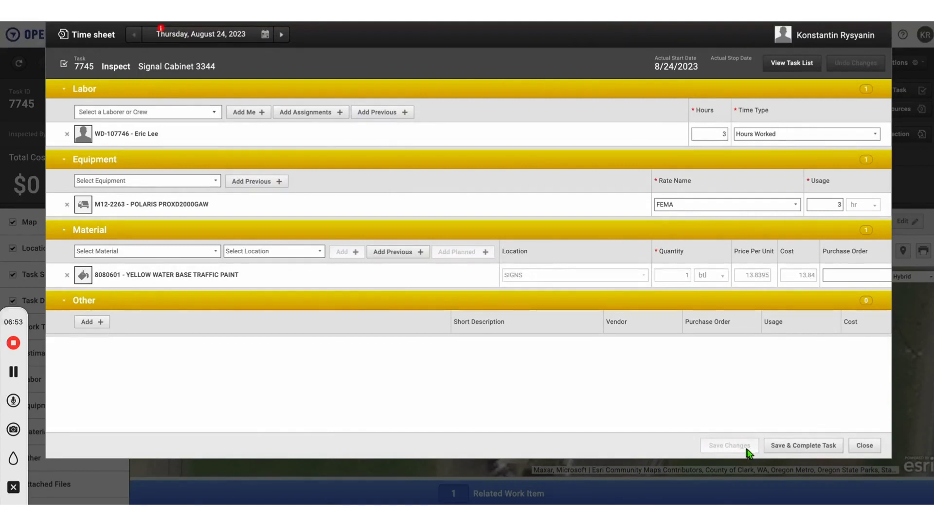
{"action": "left_click", "coordinate": [870, 452]}
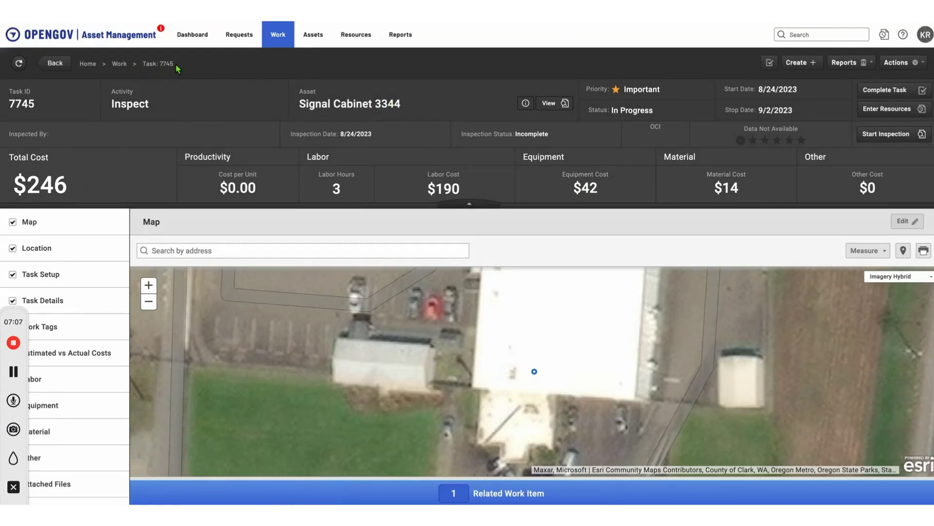
Step: Return to the Work list and open work order 300405 at its Details section
{"action": "left_click", "coordinate": [122, 65]}
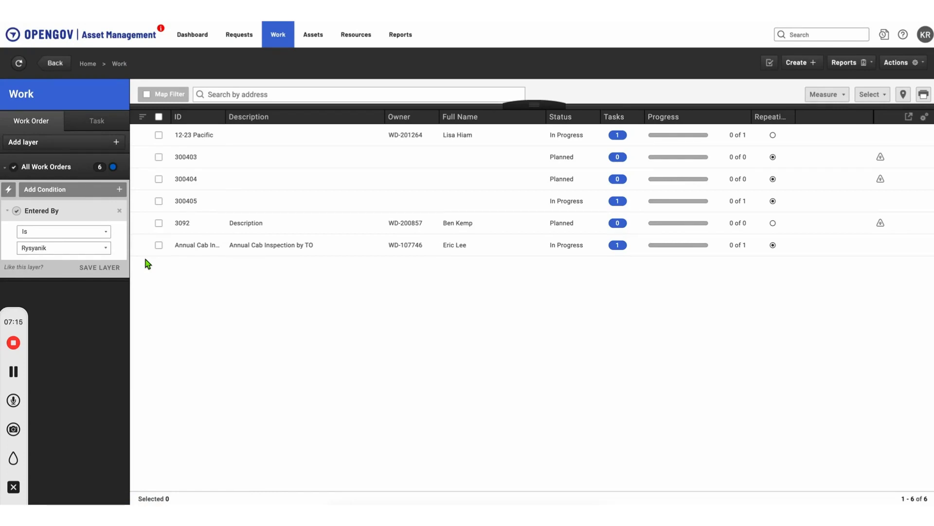
{"action": "left_click", "coordinate": [193, 201]}
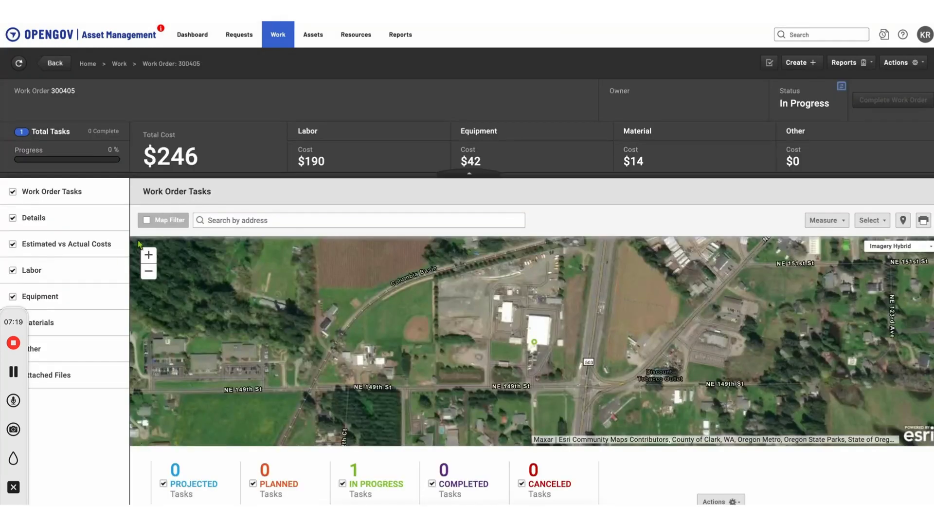
{"action": "left_click", "coordinate": [50, 218]}
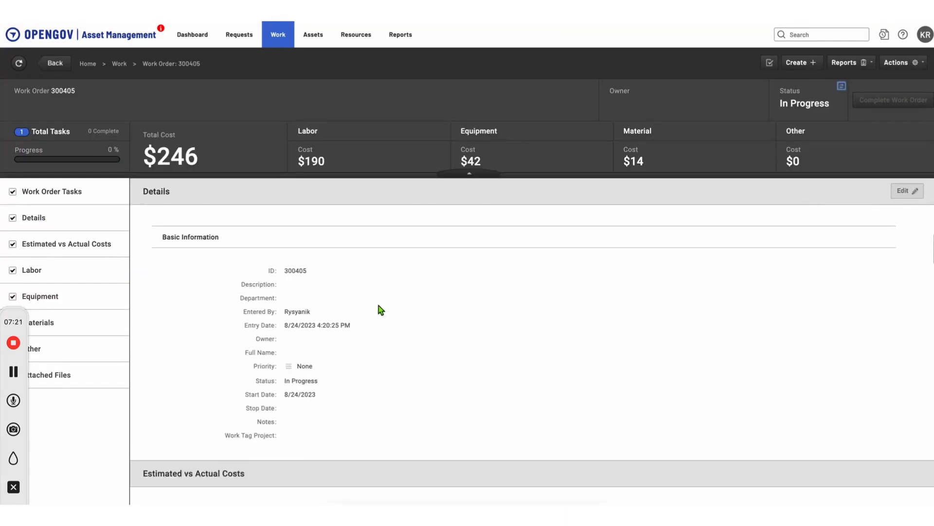
Step: Edit the details and enter the description 'Annual Cabinet Inspection', correcting the typo
{"action": "left_click", "coordinate": [907, 191]}
{"action": "left_click", "coordinate": [474, 263]}
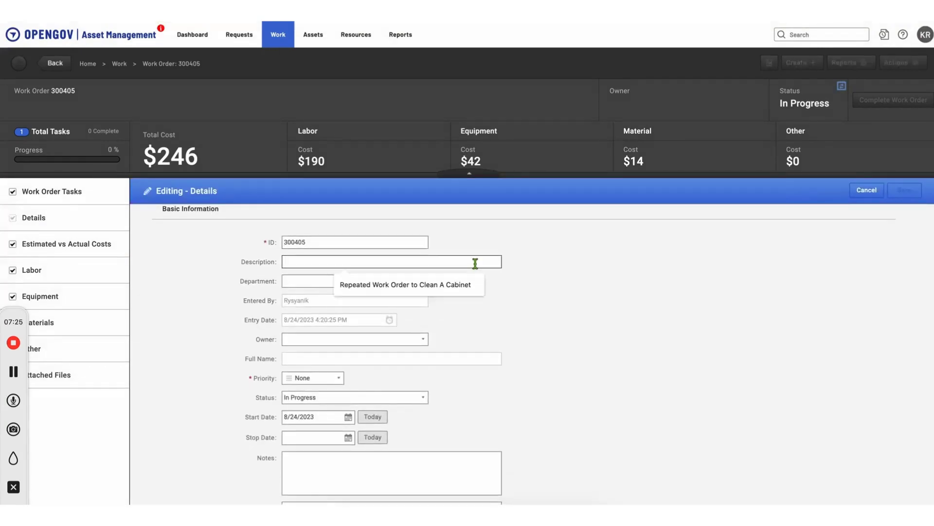
{"action": "type", "text": "Annual Cabine"}
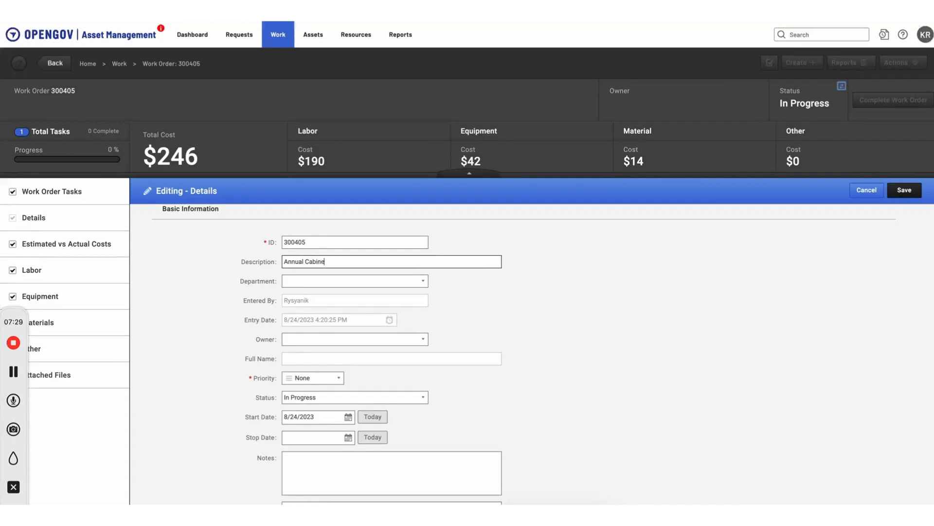
{"action": "type", "text": "t `inspection"}
{"action": "left_click", "coordinate": [331, 262]}
{"action": "key", "text": "BackSpace"}
{"action": "key", "text": "Delete"}
{"action": "type", "text": "I"}
Step: Set the work order's department to TO Signals
{"action": "left_click", "coordinate": [423, 281]}
{"action": "left_click", "coordinate": [423, 309]}
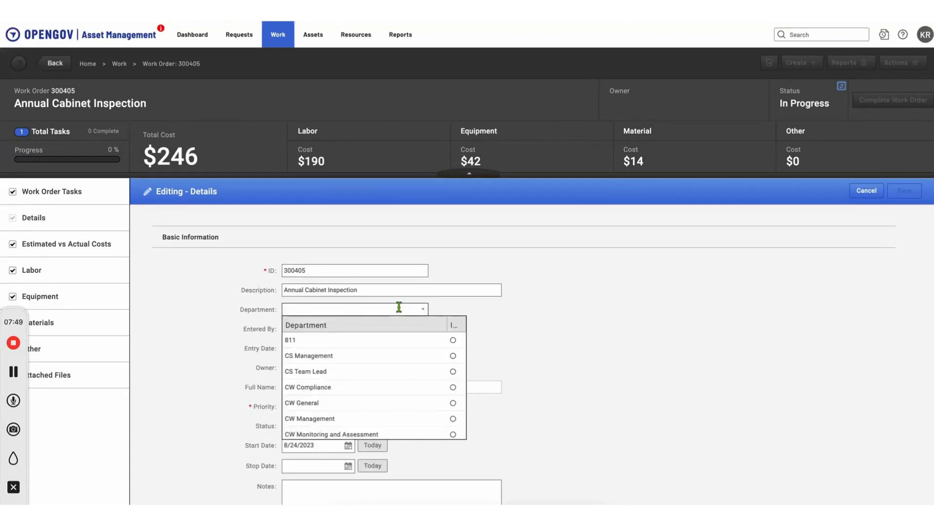
{"action": "type", "text": "TO Engineering"}
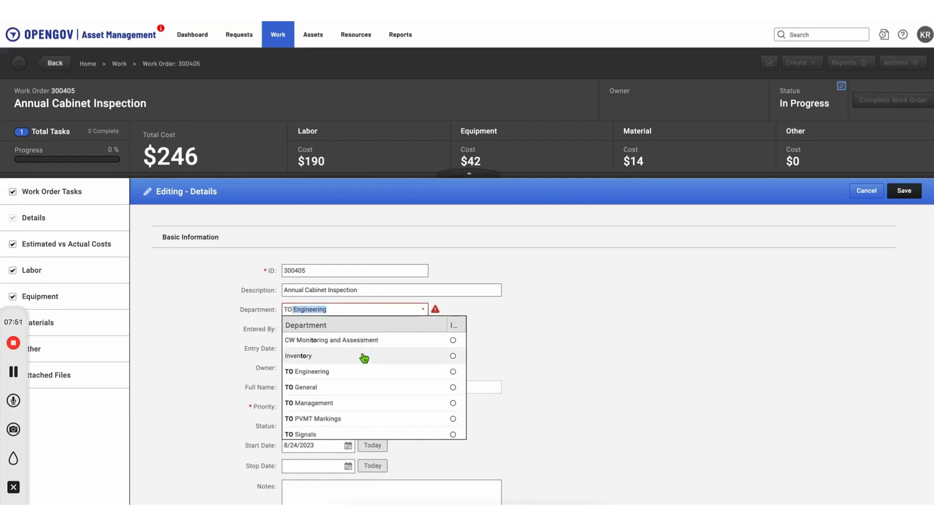
{"action": "left_click", "coordinate": [322, 433]}
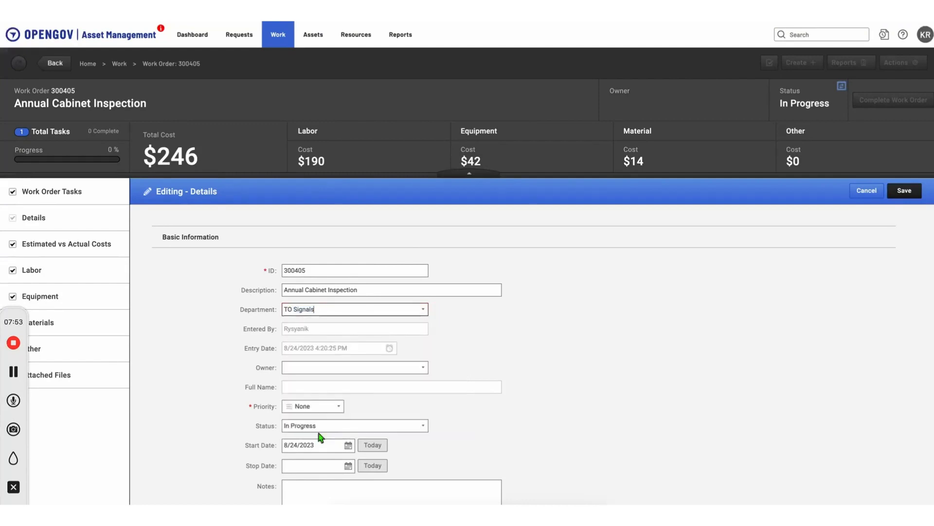
{"action": "scroll", "coordinate": [393, 276], "scroll_direction": "down", "scroll_amount": 2}
Step: Make the laborer the work order owner and save the details
{"action": "left_click", "coordinate": [393, 276]}
{"action": "type", "text": "eric"}
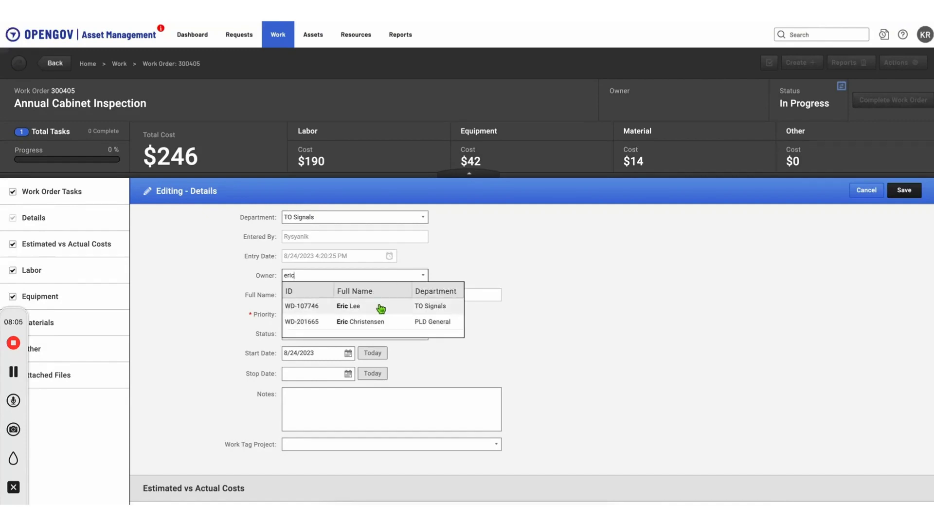
{"action": "left_click", "coordinate": [382, 307]}
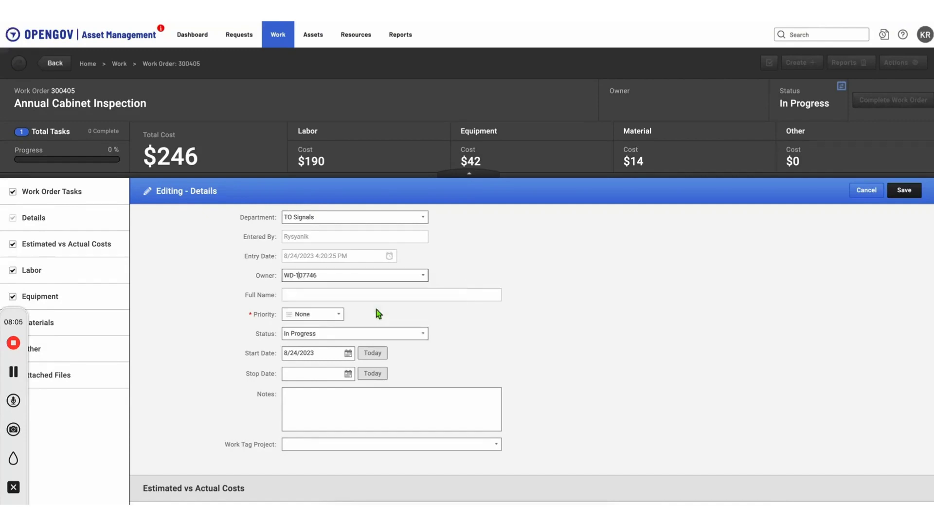
{"action": "left_click", "coordinate": [905, 189]}
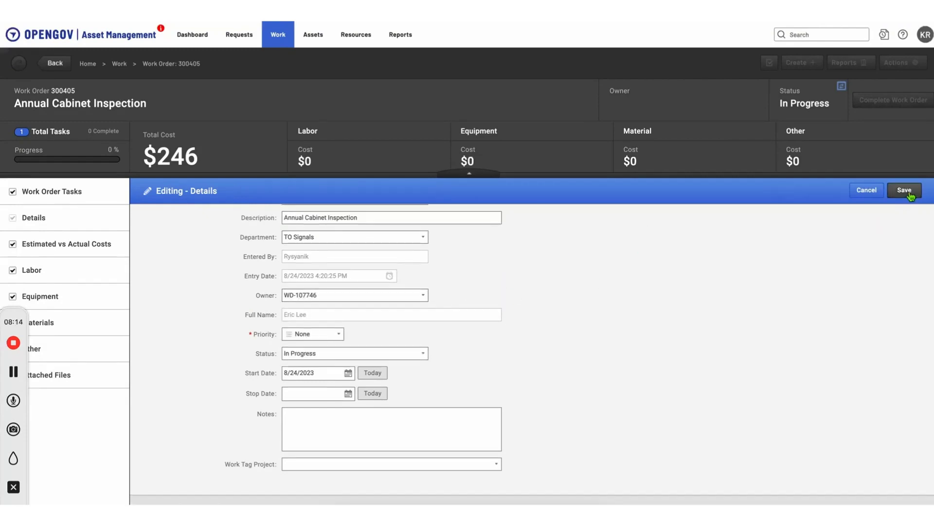
{"action": "scroll", "coordinate": [547, 357], "scroll_direction": "down", "scroll_amount": 4}
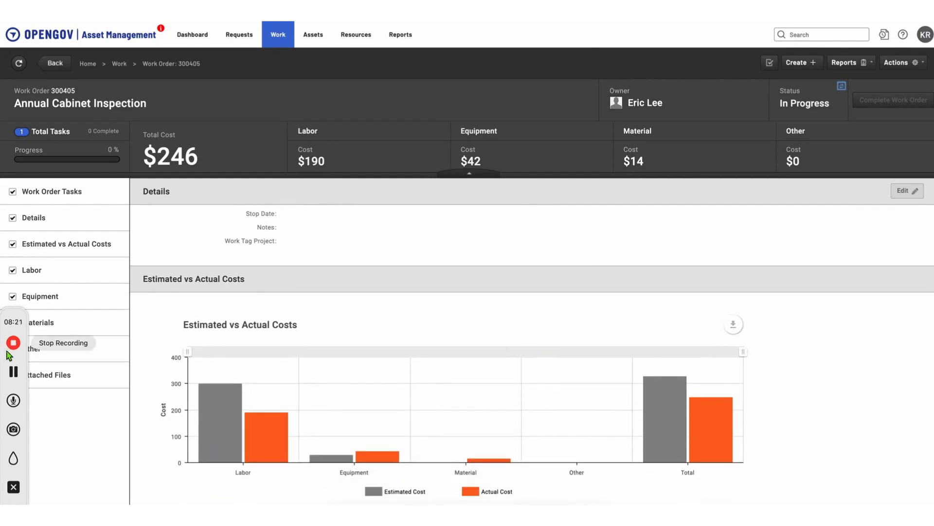
{"action": "left_click", "coordinate": [13, 342]}
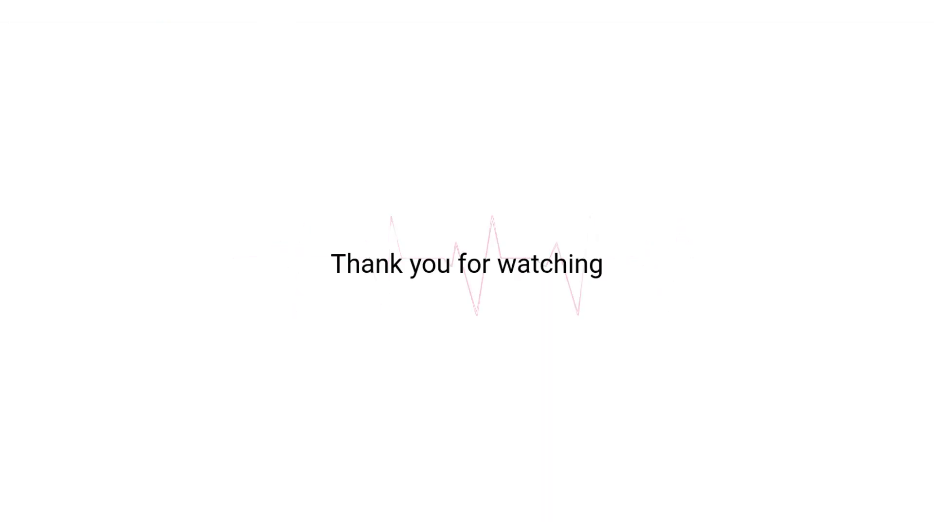